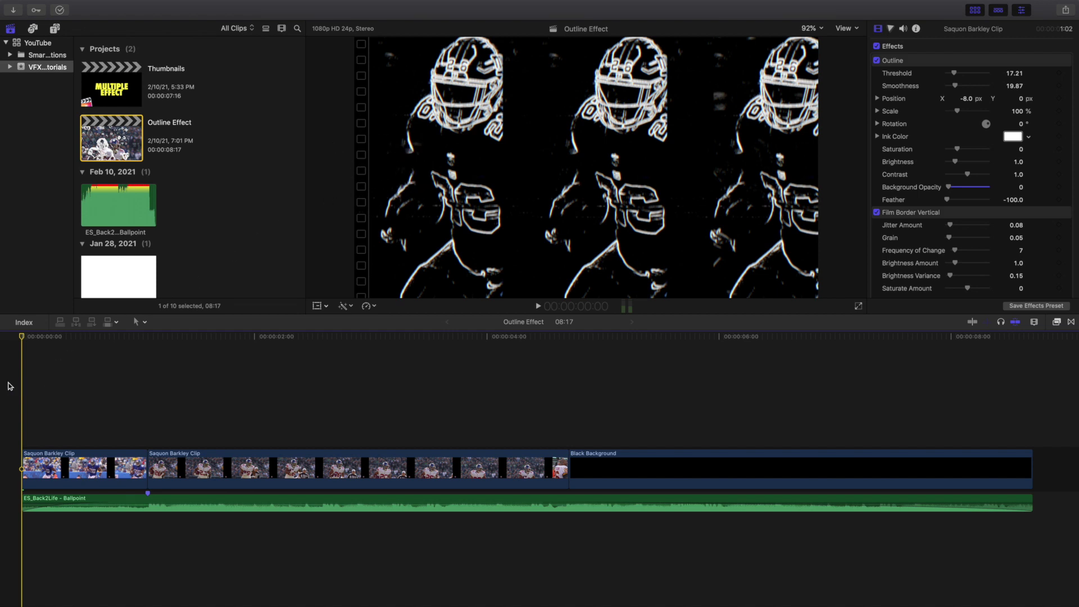
# Preview the outlined clip several times, playing from the timeline start.
pyautogui.press('space')
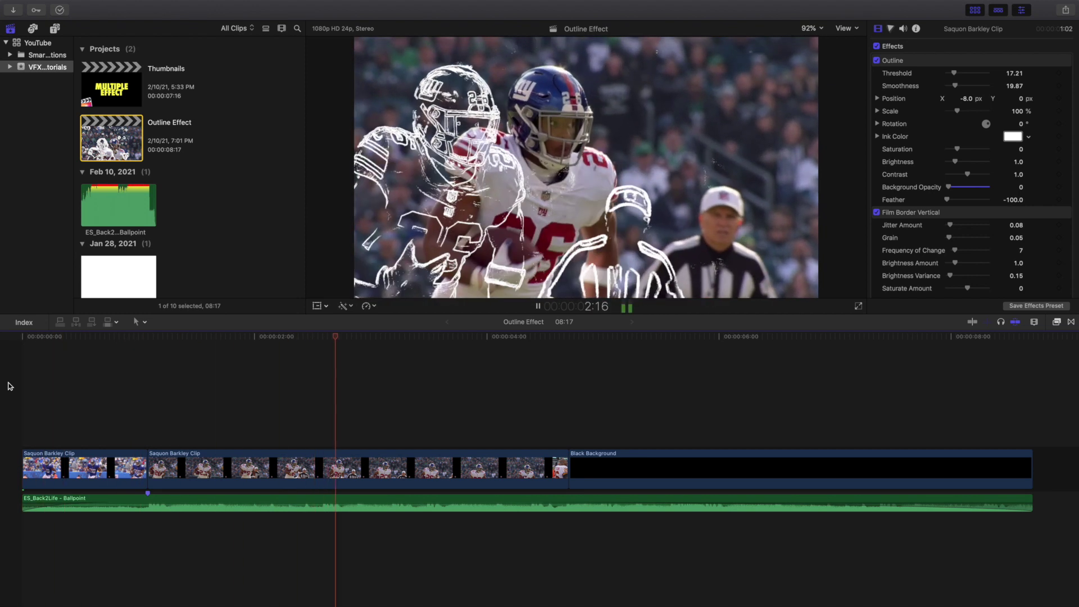
pyautogui.press('space')
pyautogui.press('Home')
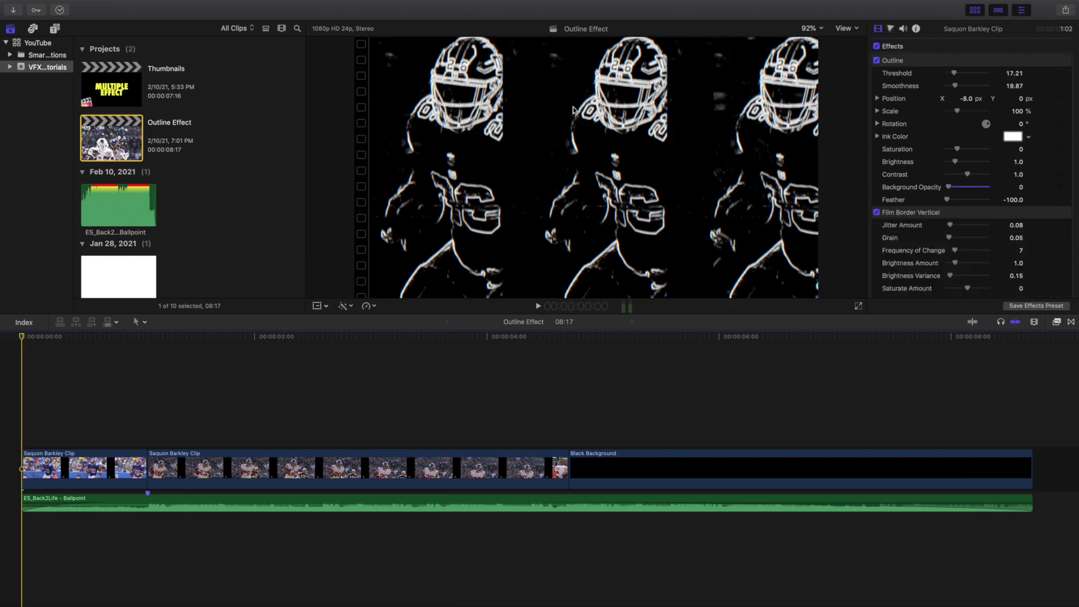
pyautogui.press('space')
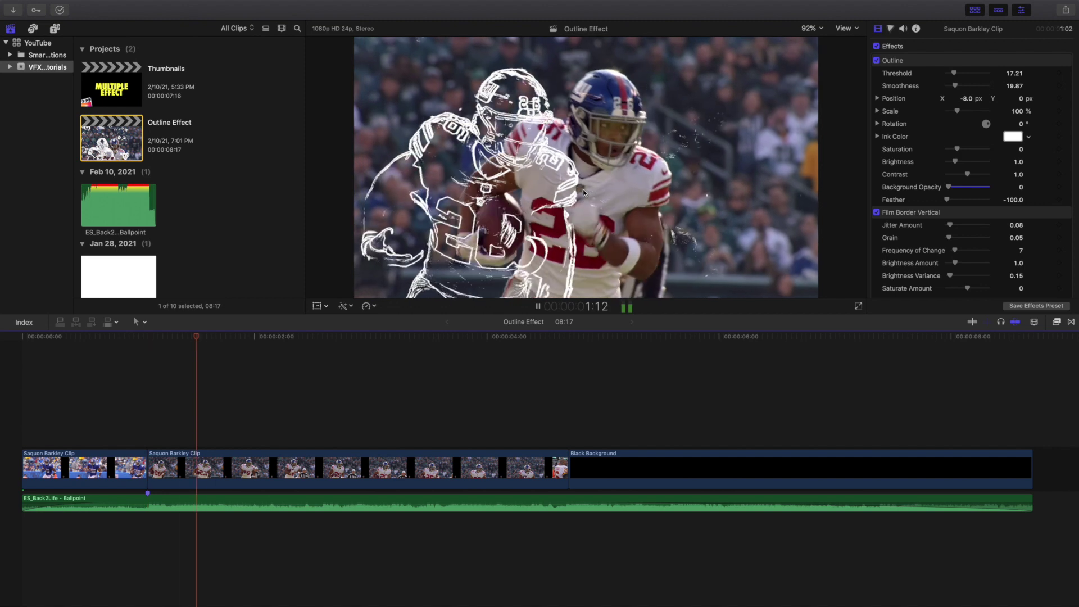
pyautogui.press('space')
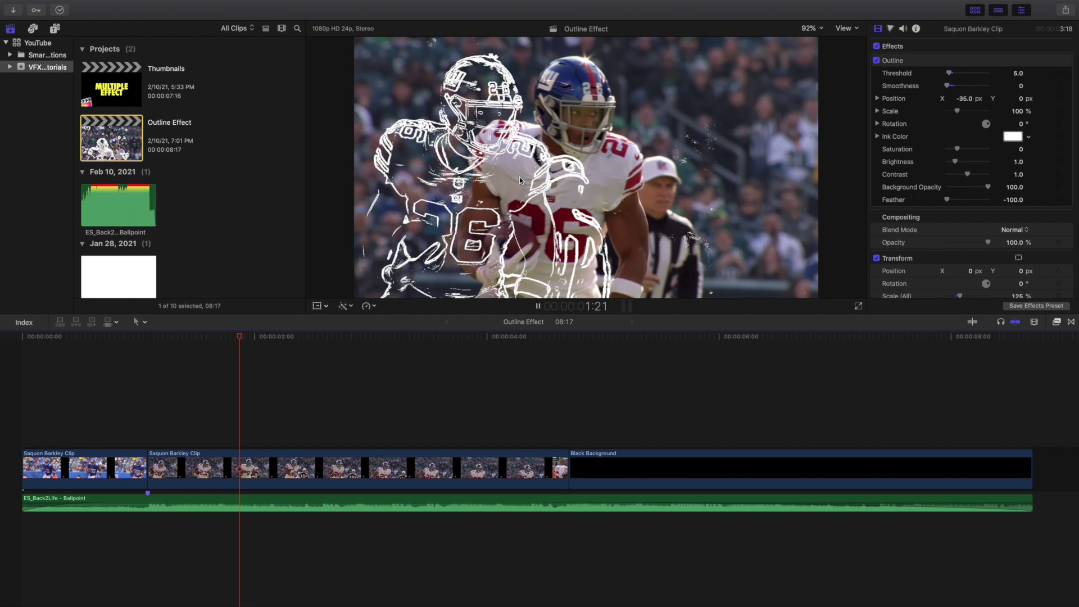
pyautogui.press('space')
pyautogui.press('space')
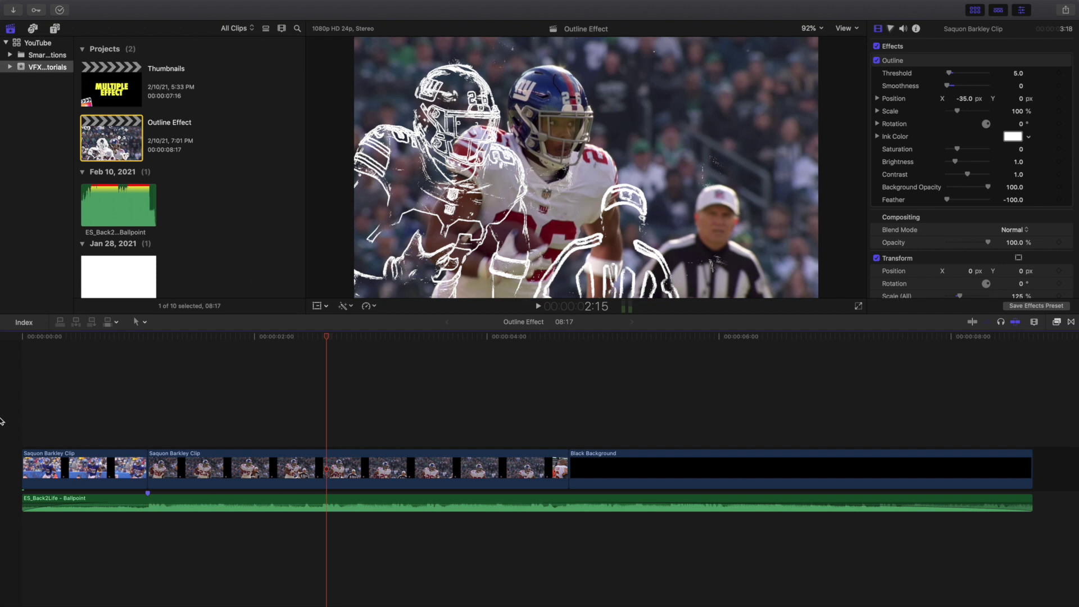
pyautogui.press('Home')
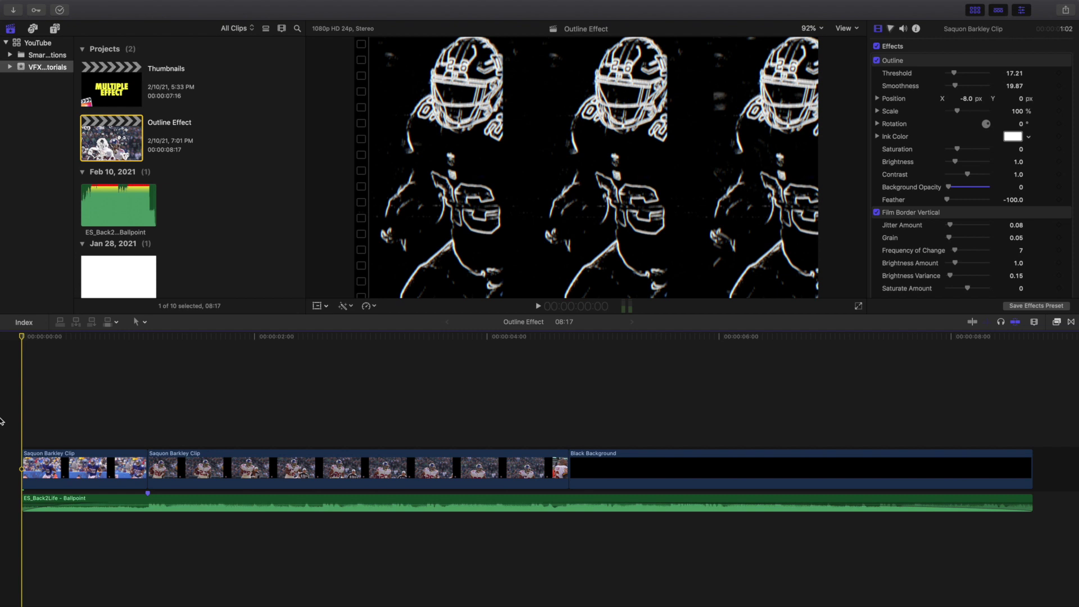
pyautogui.press('space')
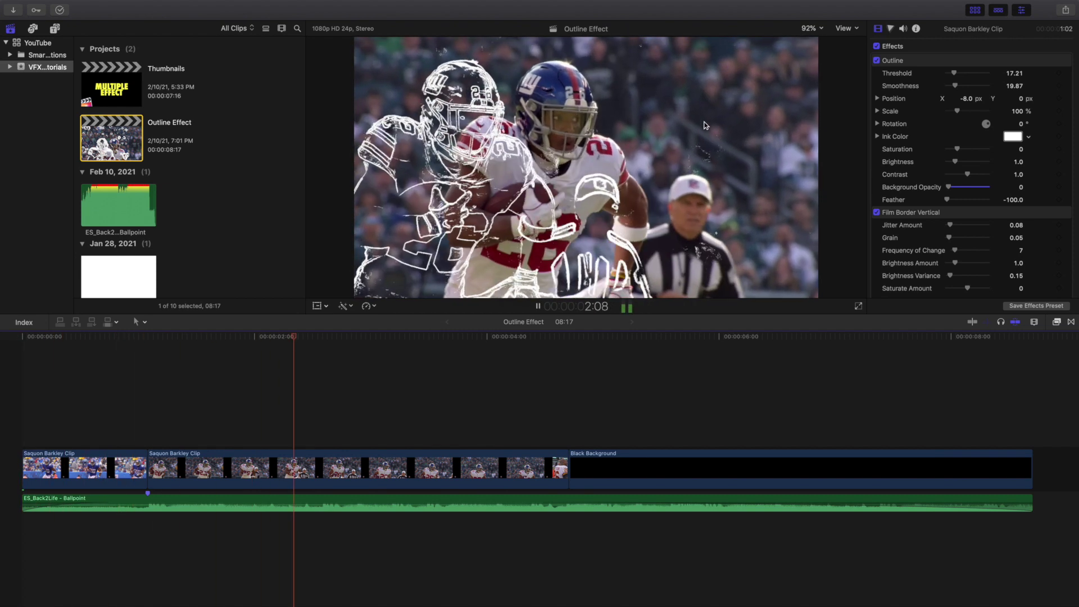
pyautogui.press('space')
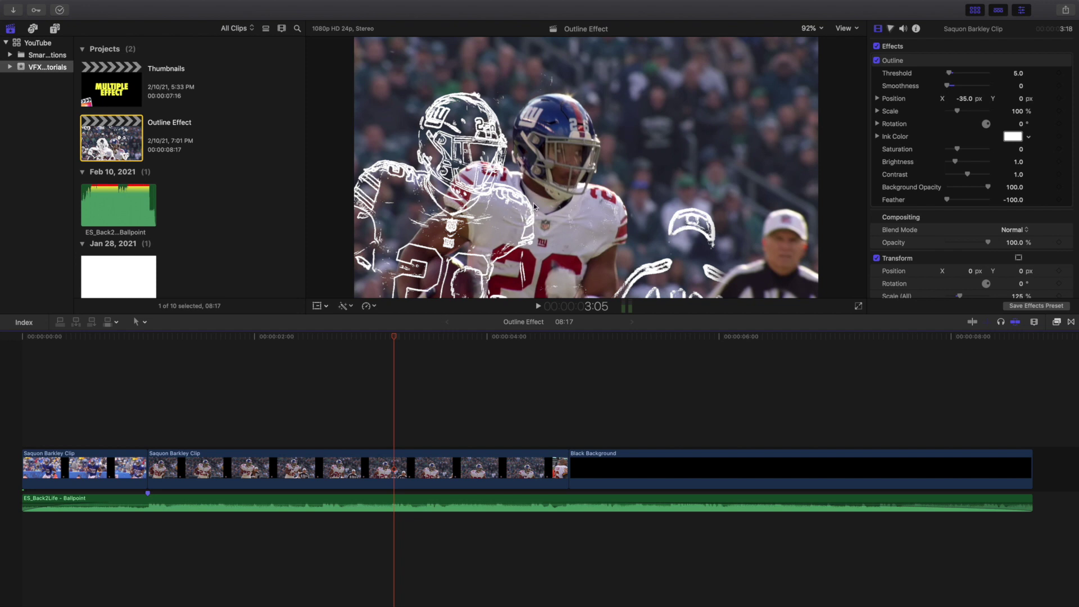
pyautogui.press('Home')
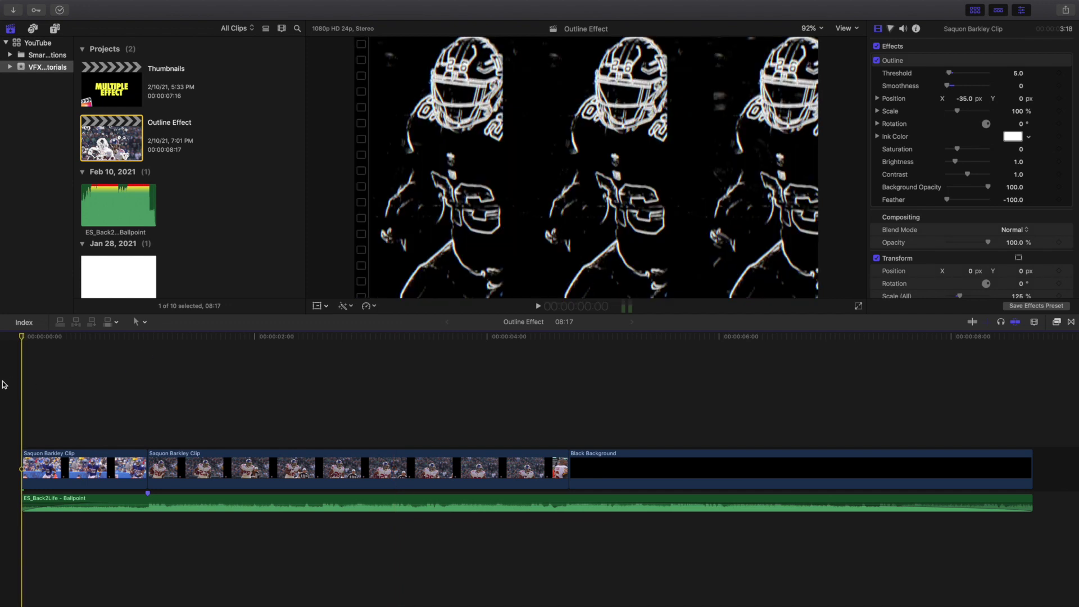
pyautogui.press('space')
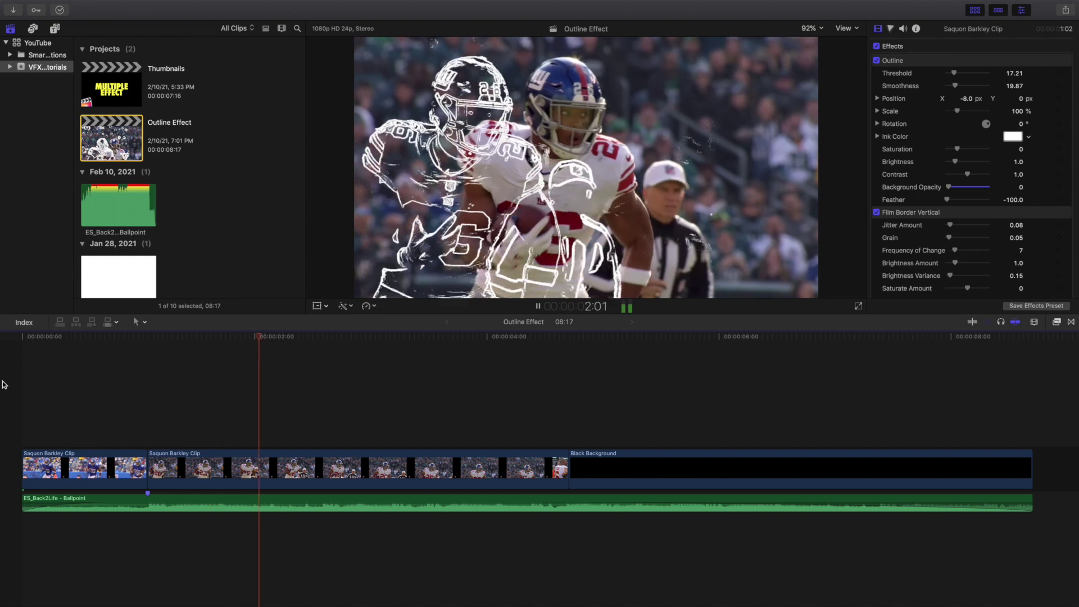
pyautogui.press('space')
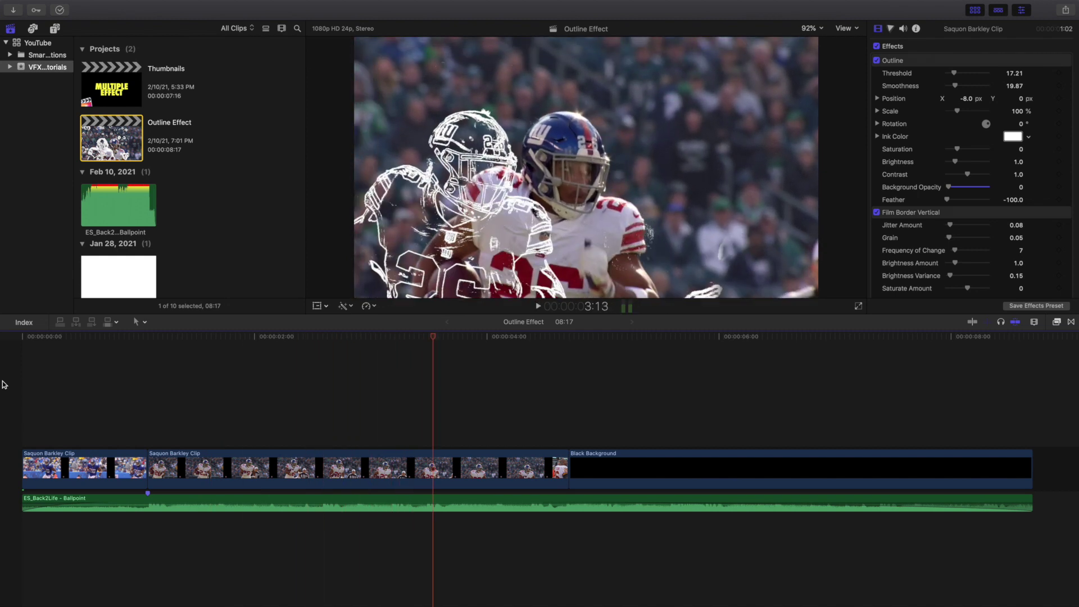
pyautogui.press('Home')
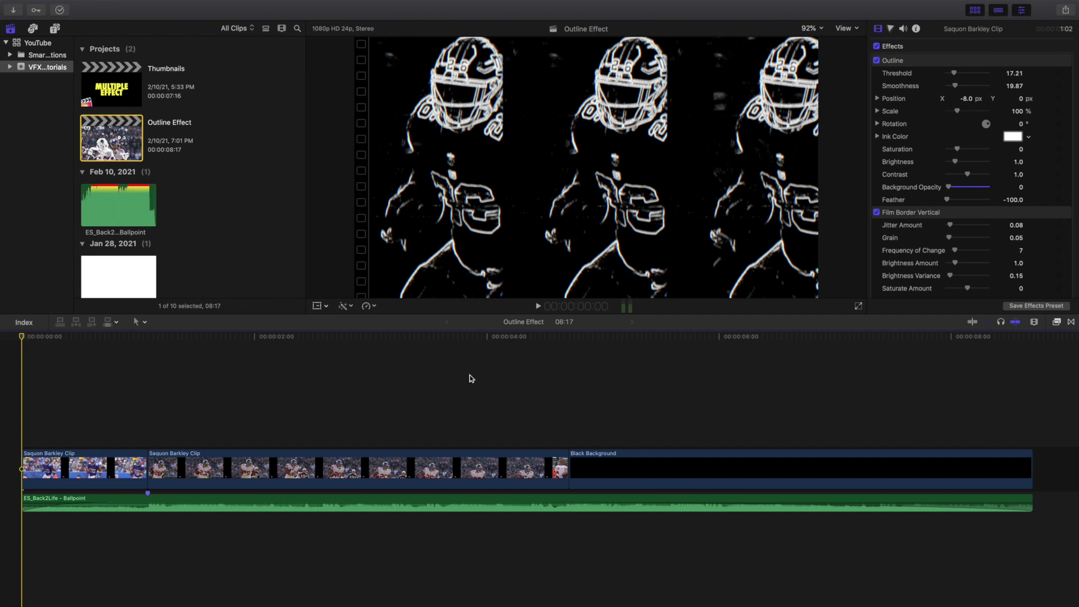
# Browse the RN New Wave Bundle category in the effects list, then close it.
pyautogui.click(1057, 323)
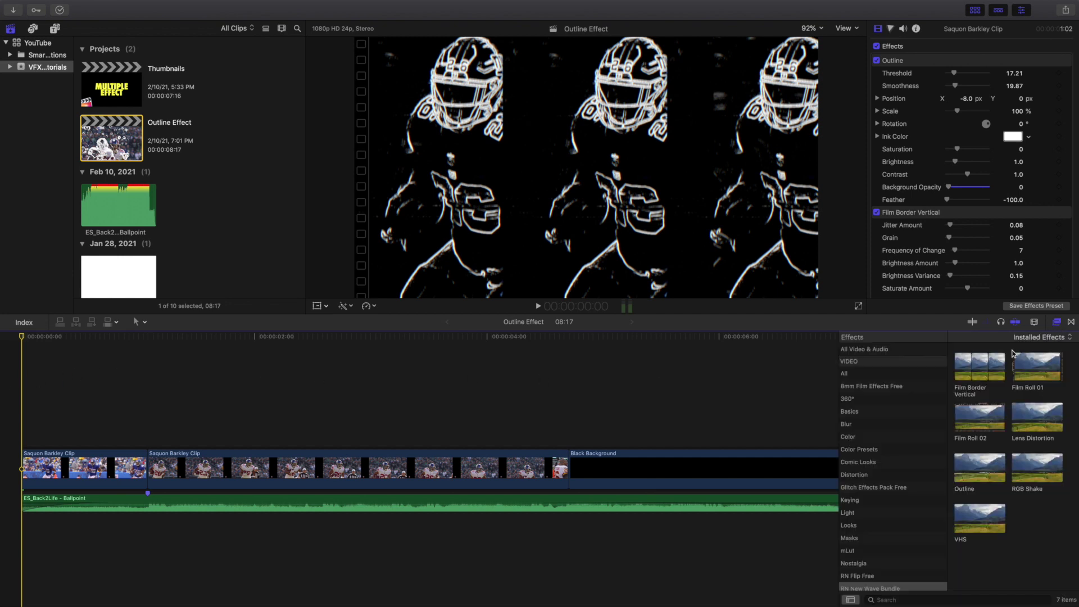
pyautogui.scroll(-3, 875, 476)
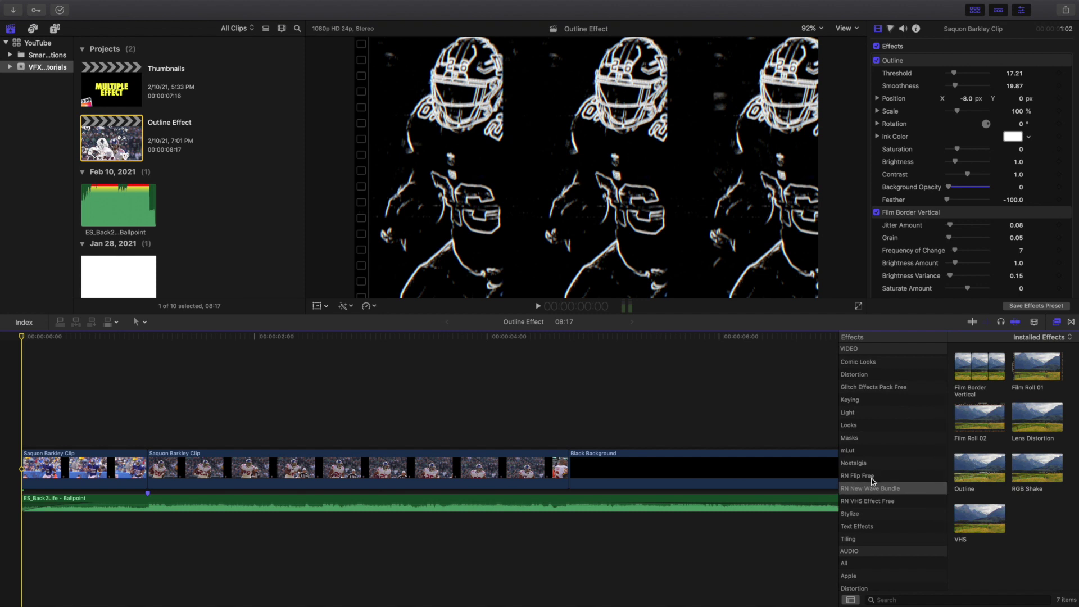
pyautogui.click(874, 489)
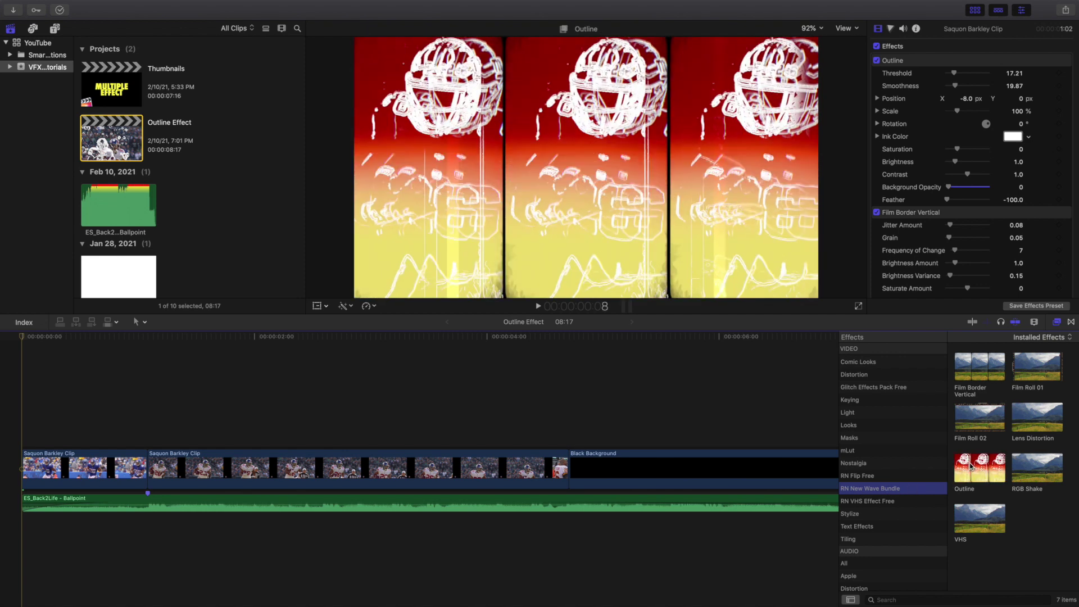
pyautogui.click(1057, 322)
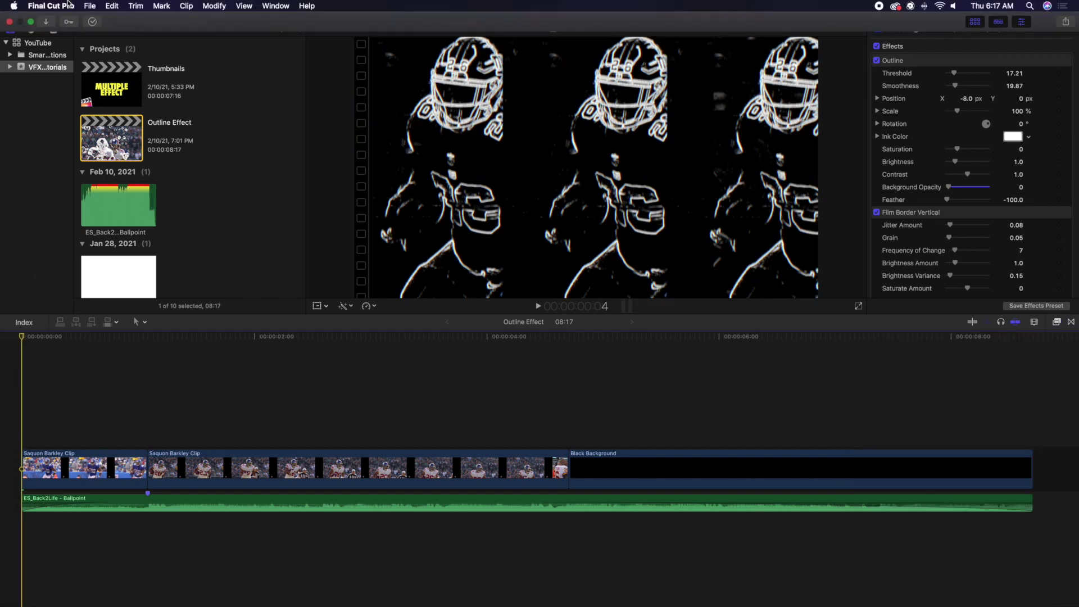
# Create a new project named Test.
pyautogui.click(90, 4)
pyautogui.moveTo(103, 19)
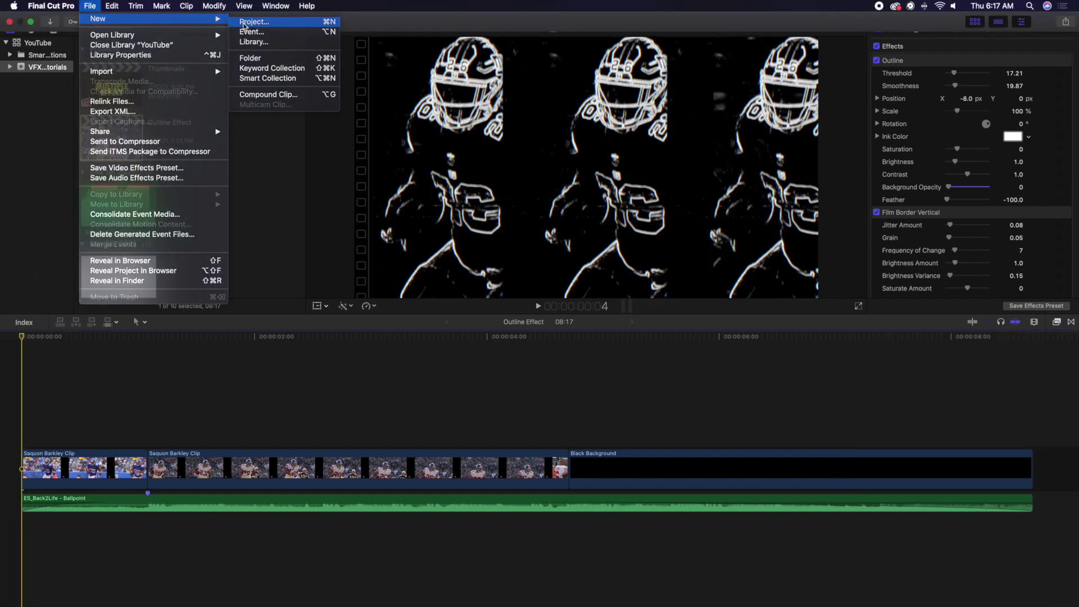
pyautogui.click(244, 26)
pyautogui.write('Test')
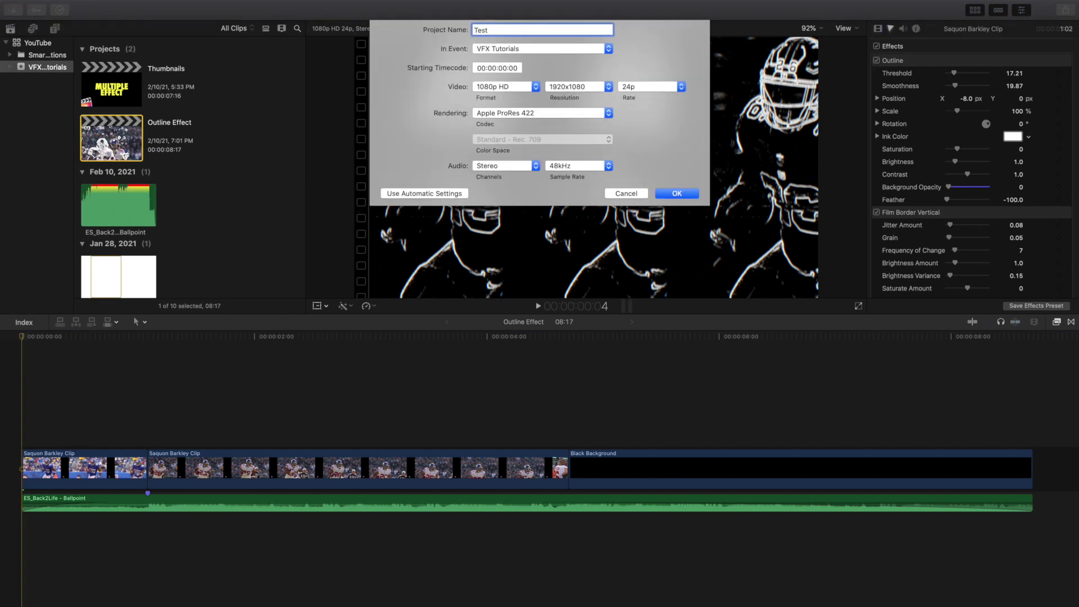
pyautogui.press('Return')
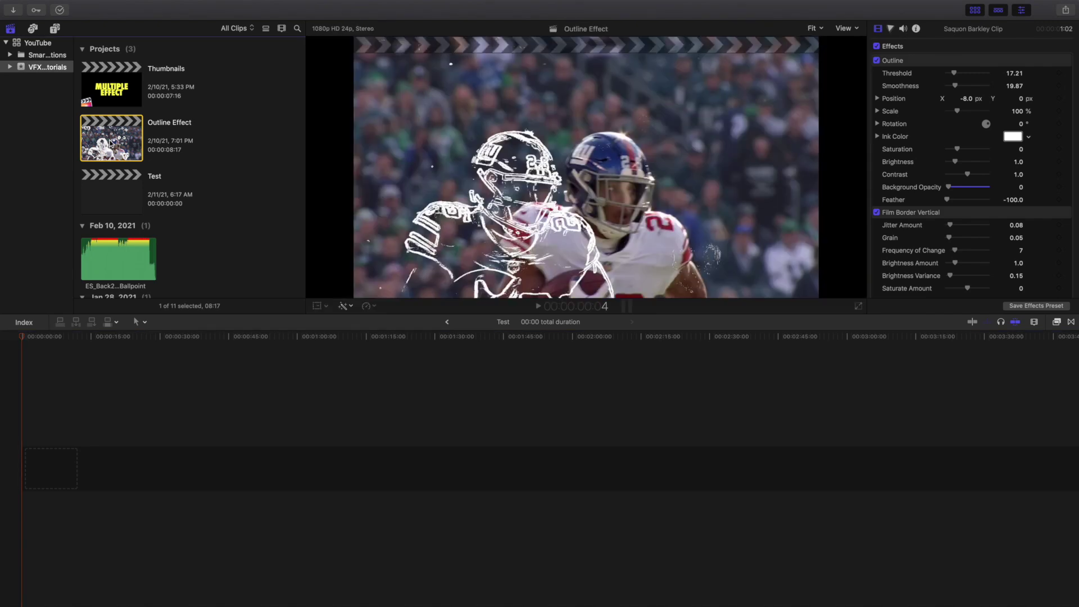
# Paste the second Saquon Barkley Clip from Outline Effect into the Test project and zoom in.
pyautogui.doubleClick(110, 143)
pyautogui.click(184, 455)
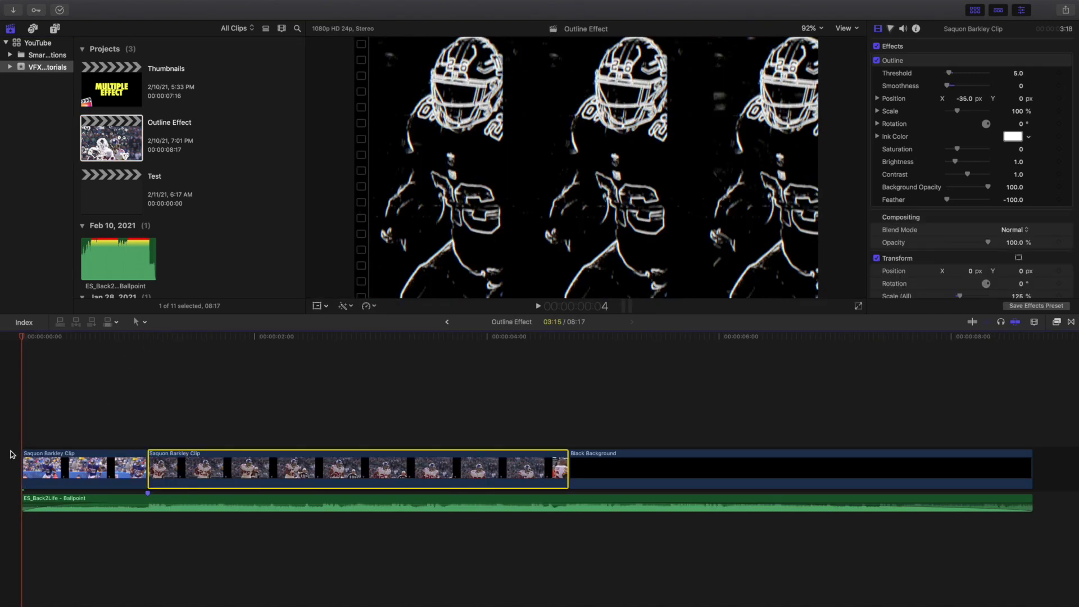
pyautogui.click(3, 433)
pyautogui.doubleClick(106, 193)
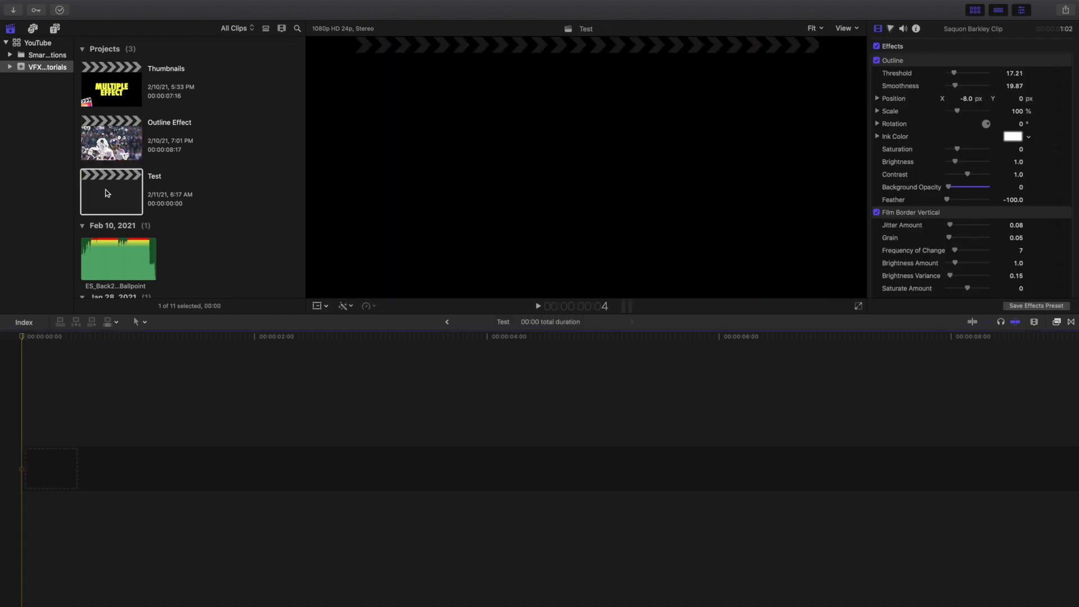
pyautogui.press('super+v')
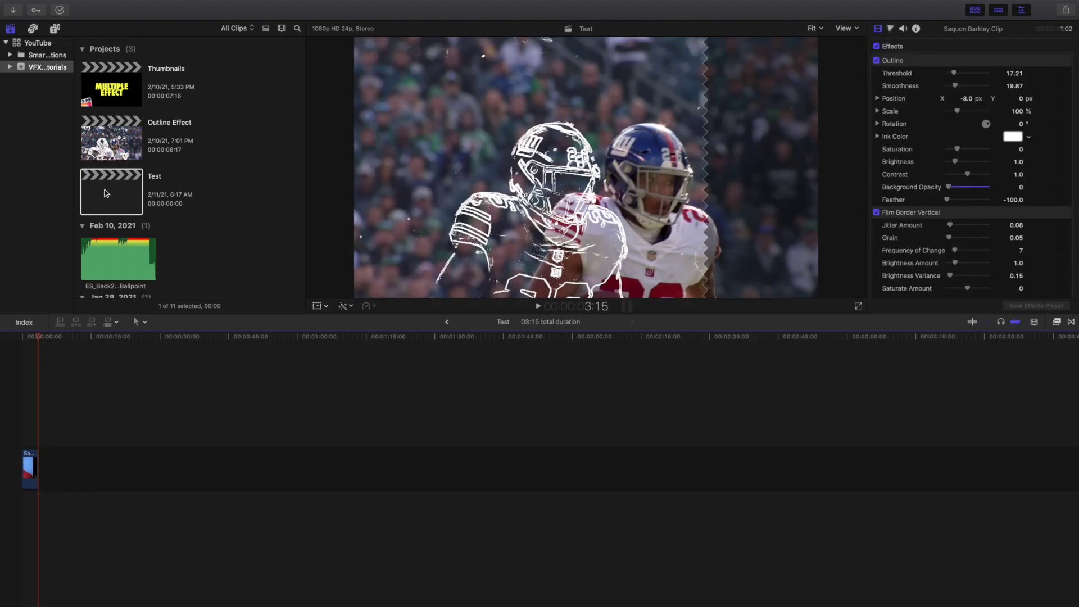
pyautogui.click(11, 381)
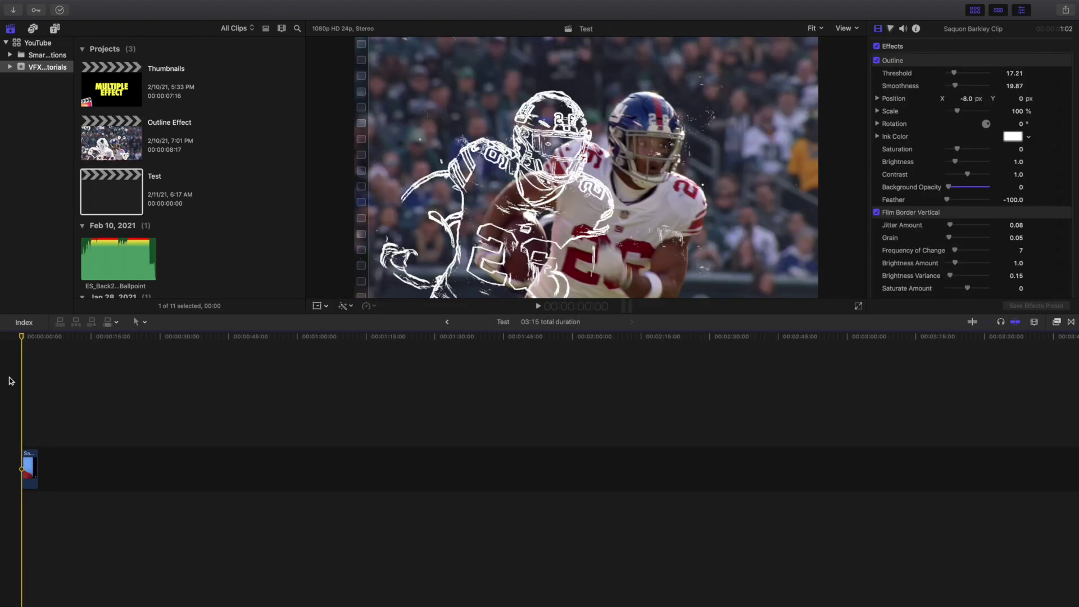
pyautogui.press('super+equal')
pyautogui.press('super+equal')
pyautogui.press('super+equal')
pyautogui.press('super+equal')
pyautogui.press('super+equal')
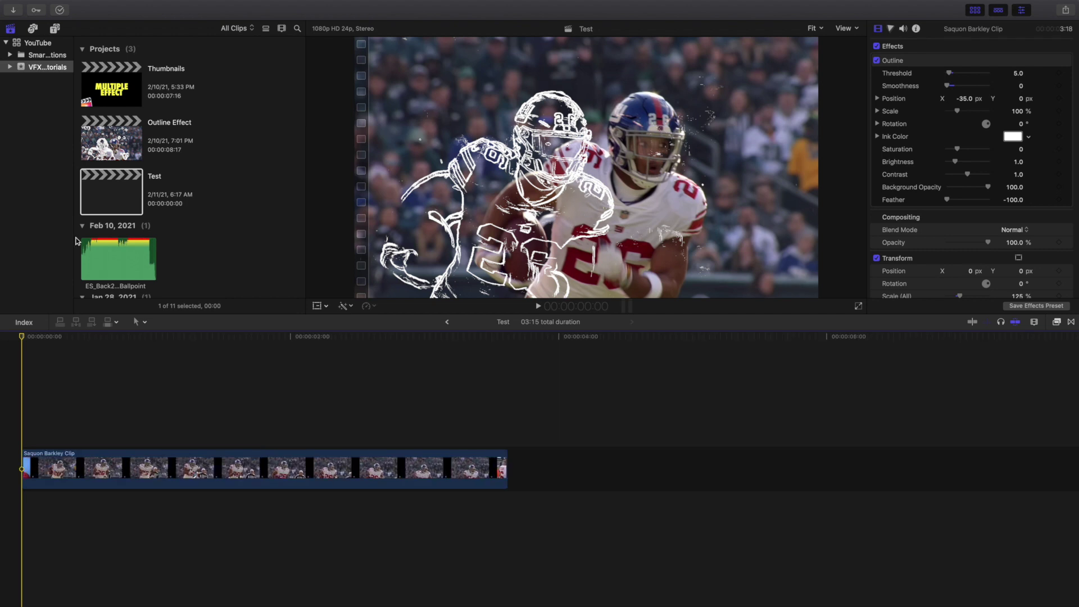
# Remove the Outline effect from the pasted Test clip and open the Effects browser.
pyautogui.click(109, 464)
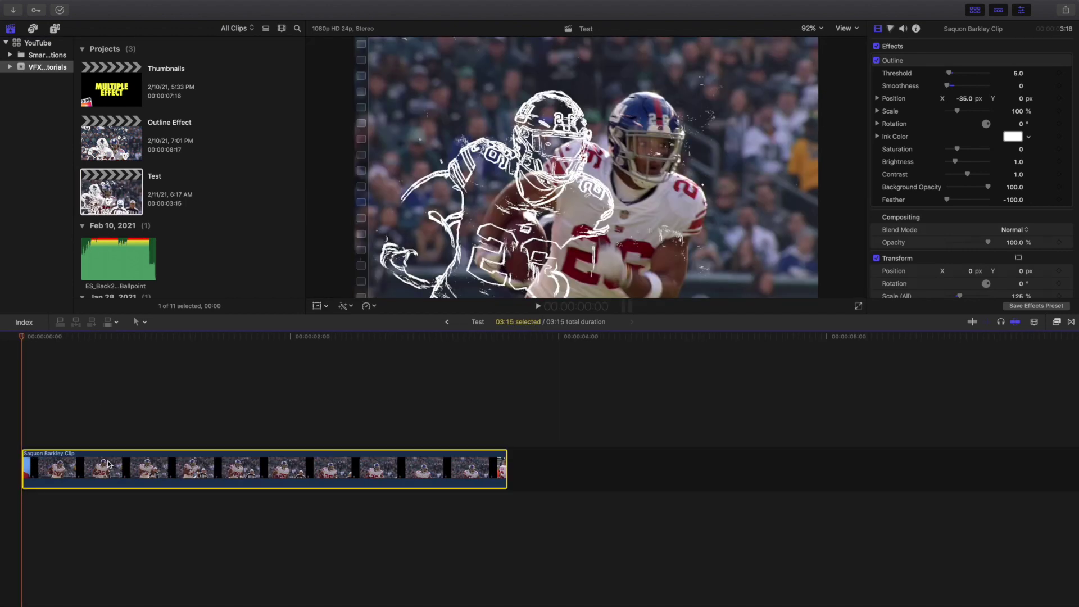
pyautogui.click(921, 63)
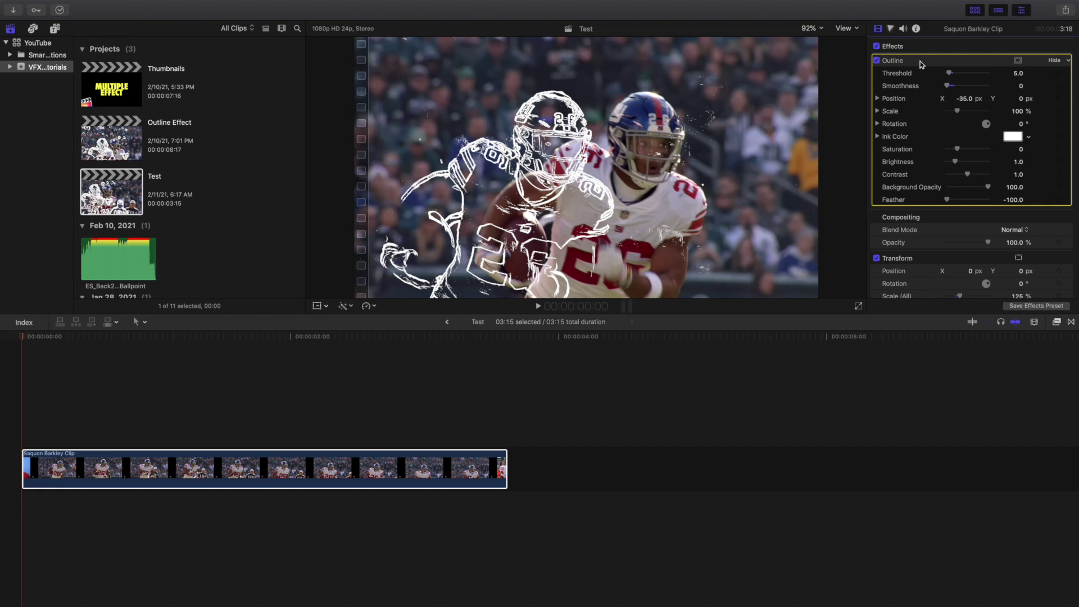
pyautogui.press('Delete')
pyautogui.click(4, 395)
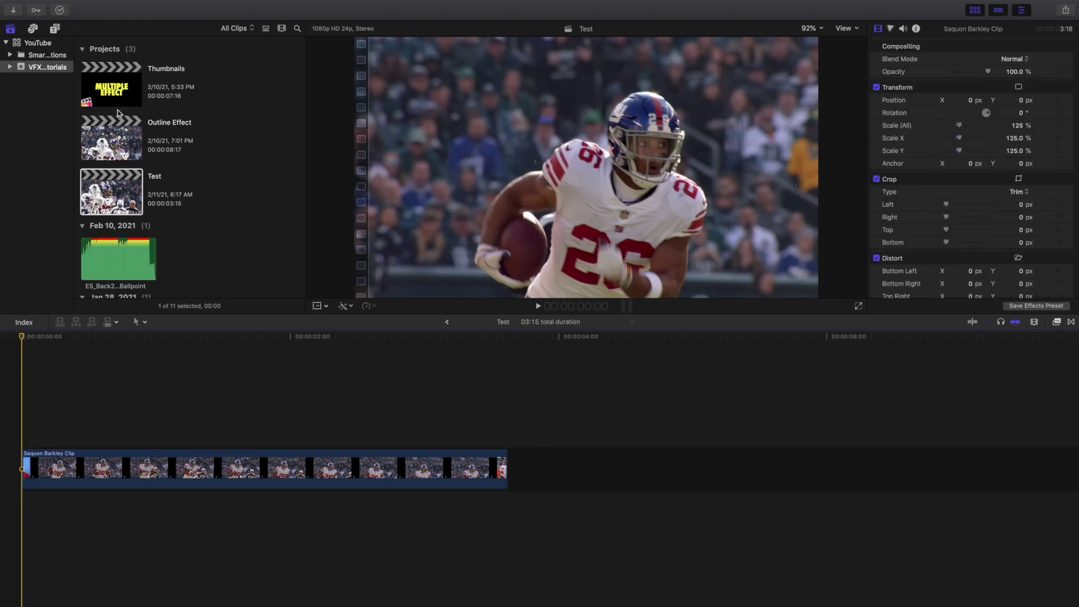
pyautogui.click(1056, 322)
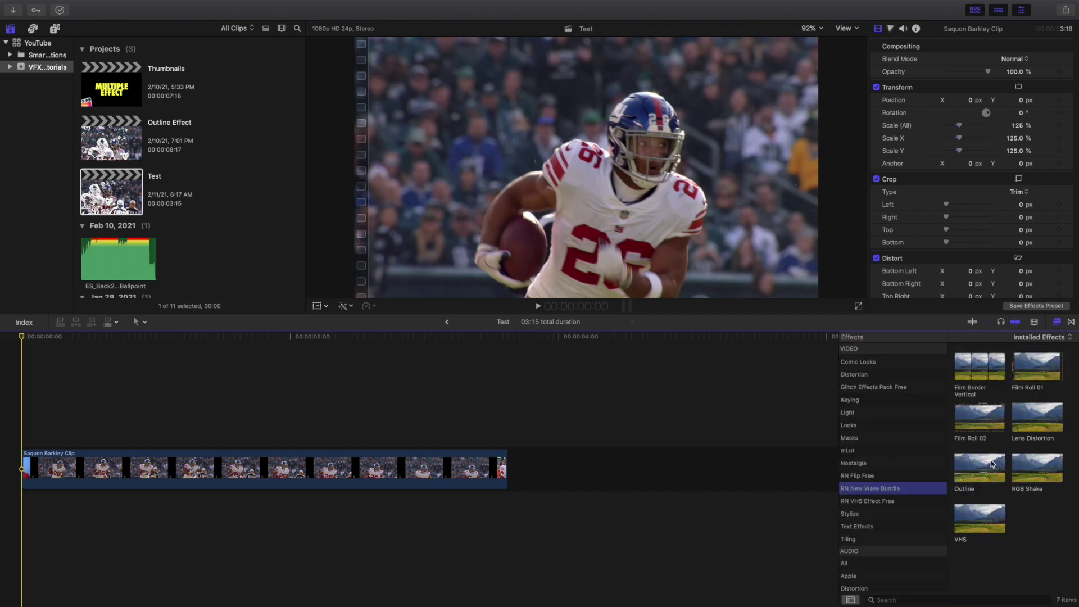
# Drag the Outline effect onto the player clip, then close the Effects browser.
pyautogui.moveTo(995, 465); pyautogui.dragTo(354, 457)
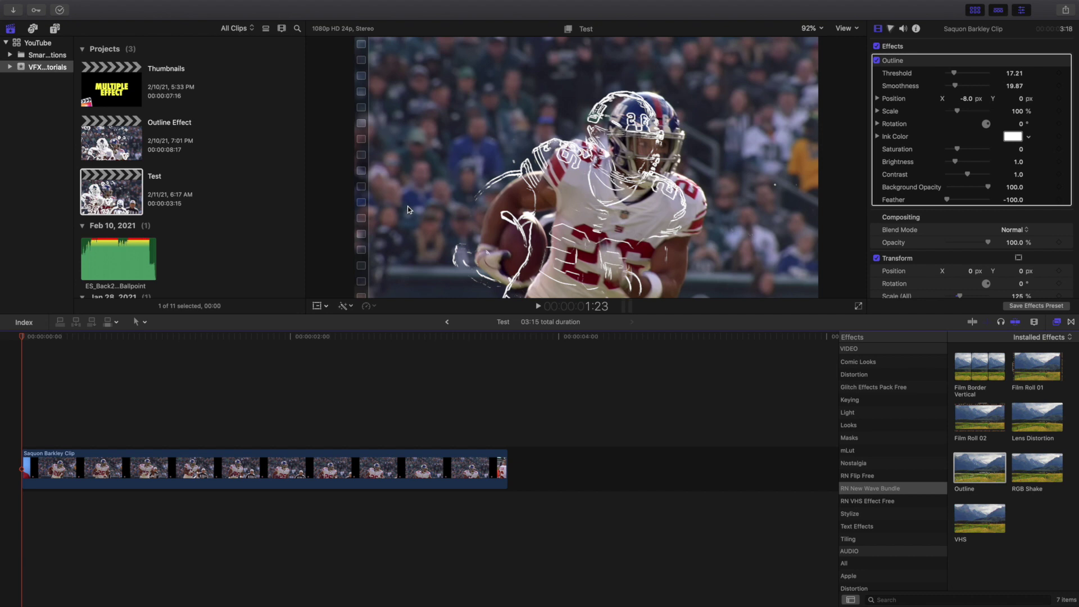
pyautogui.click(1, 400)
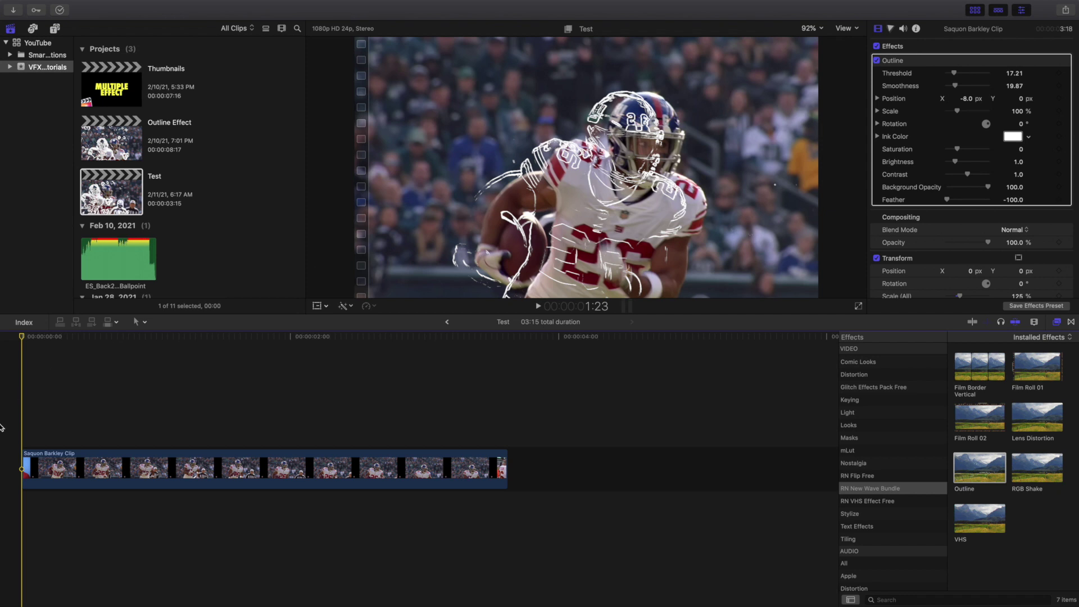
pyautogui.click(1056, 322)
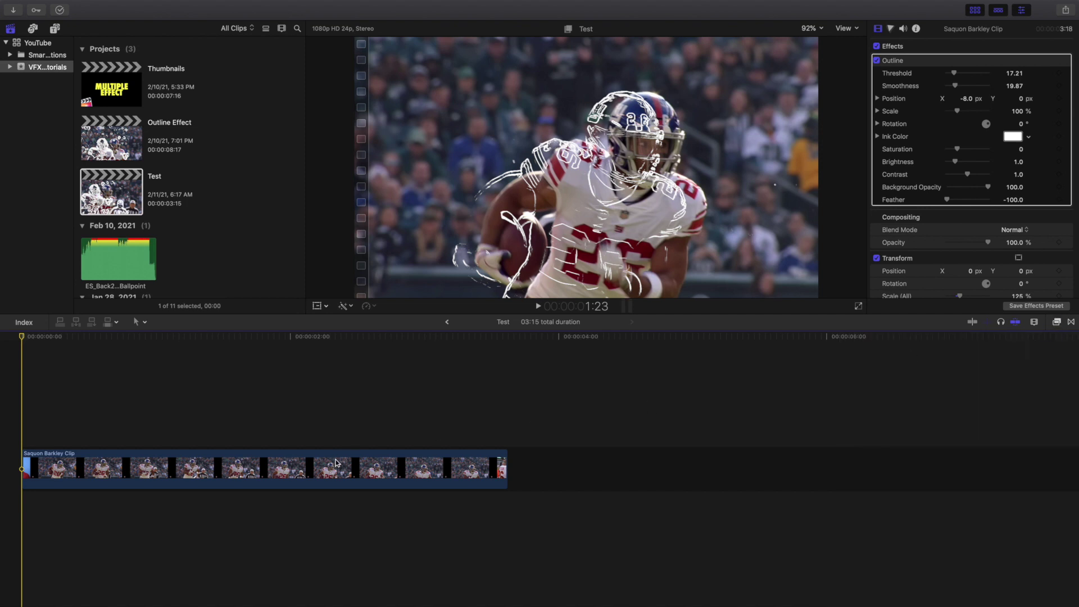
# Play the clip from the start to preview the white outlines.
pyautogui.press('space')
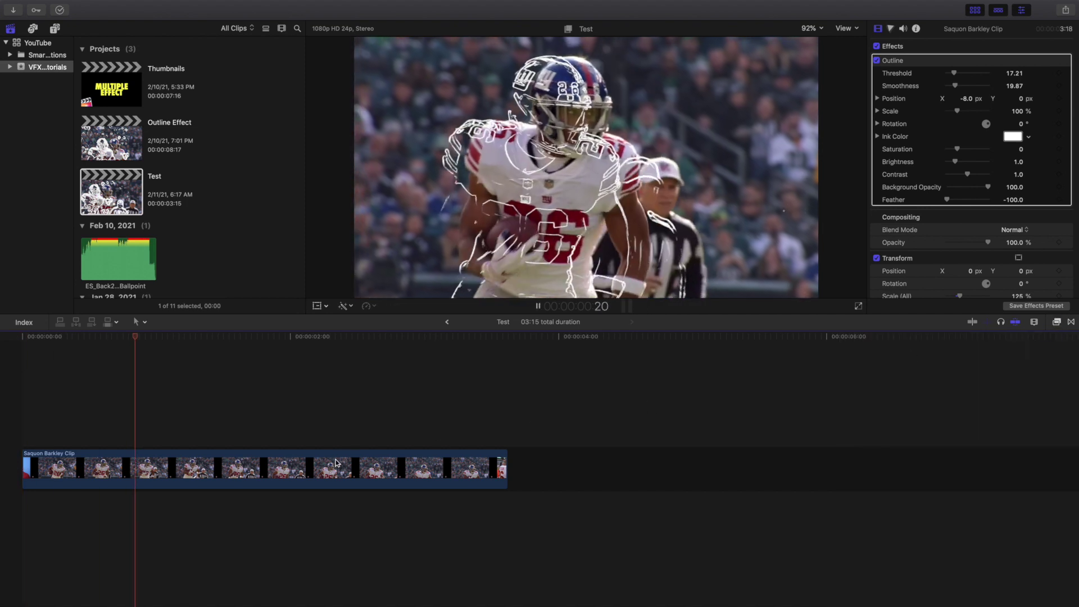
pyautogui.press('space')
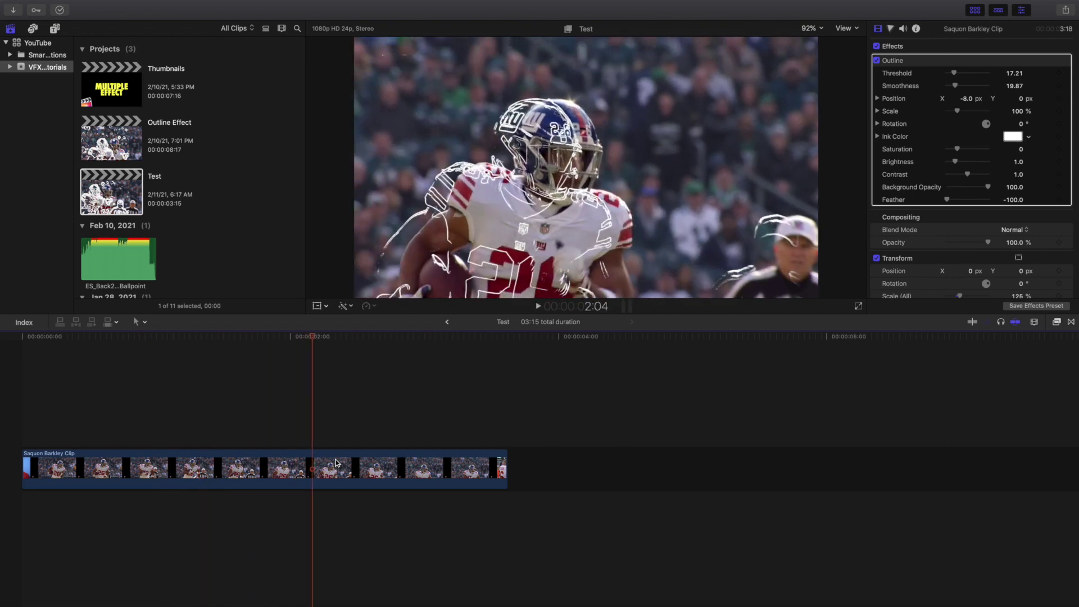
pyautogui.press('Home')
pyautogui.press('space')
pyautogui.press('space')
pyautogui.press('Home')
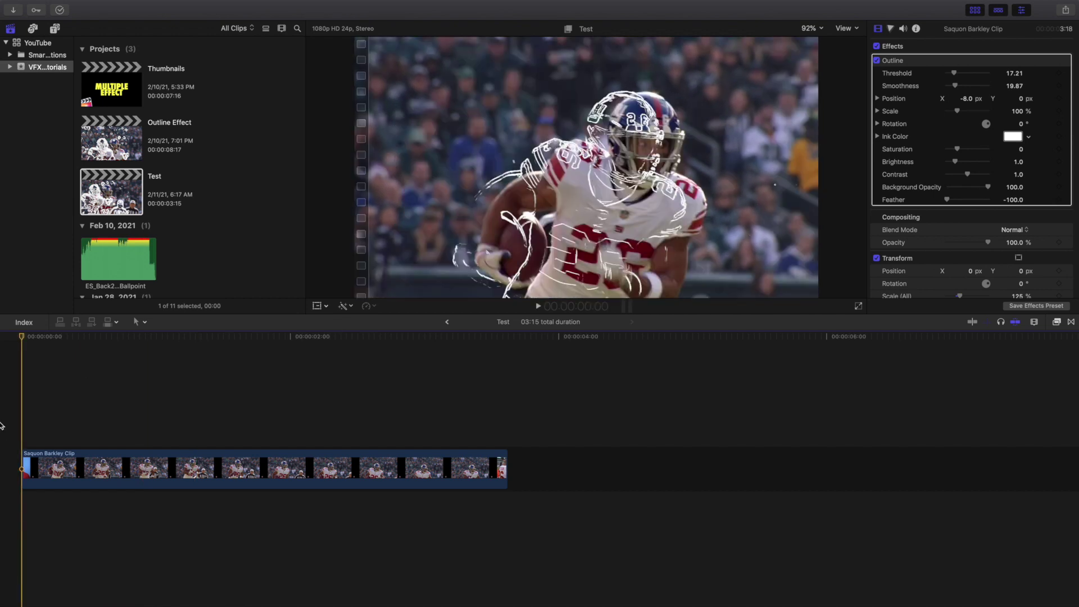
pyautogui.press('space')
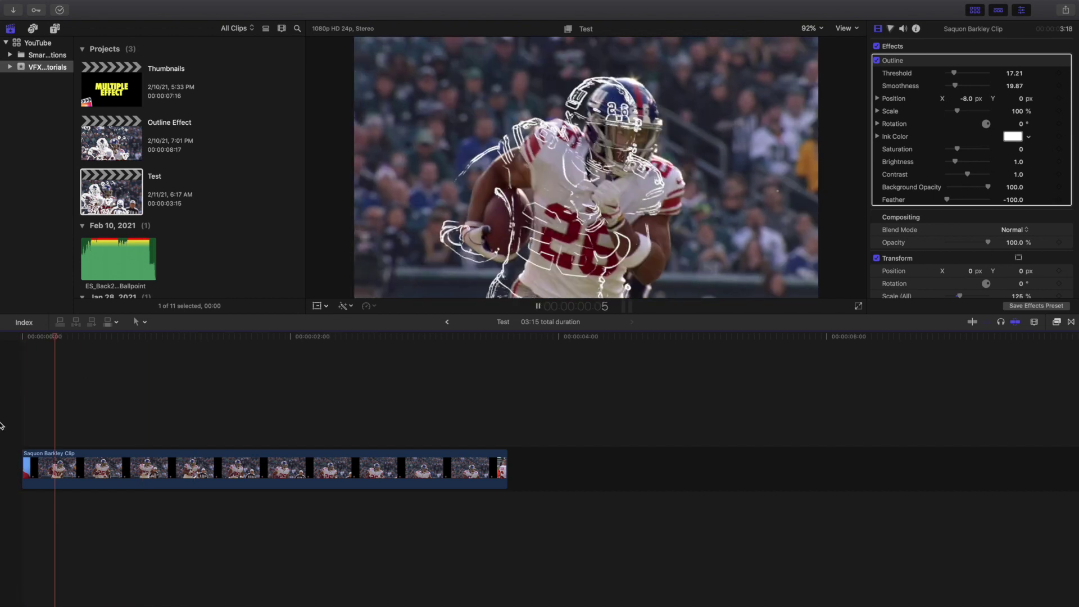
pyautogui.press('space')
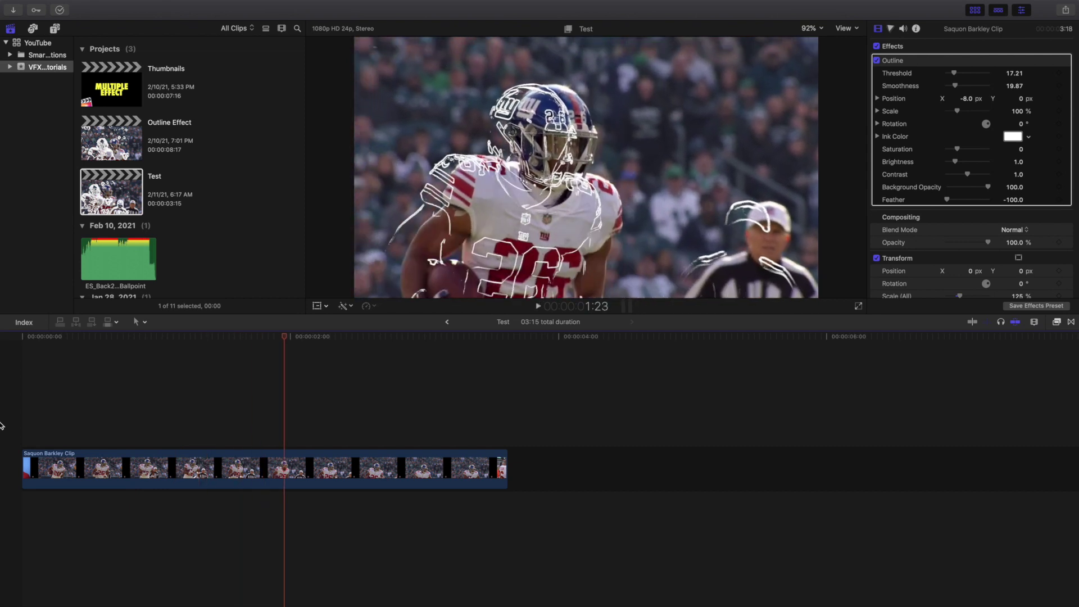
pyautogui.press('Home')
pyautogui.click(84, 462)
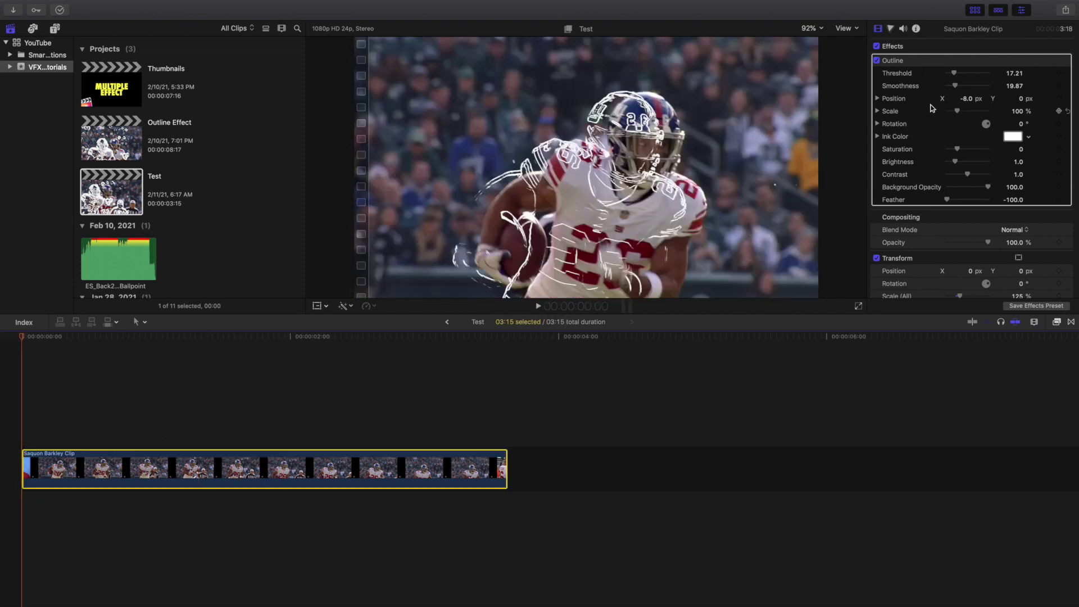
pyautogui.scroll(-2, 932, 110)
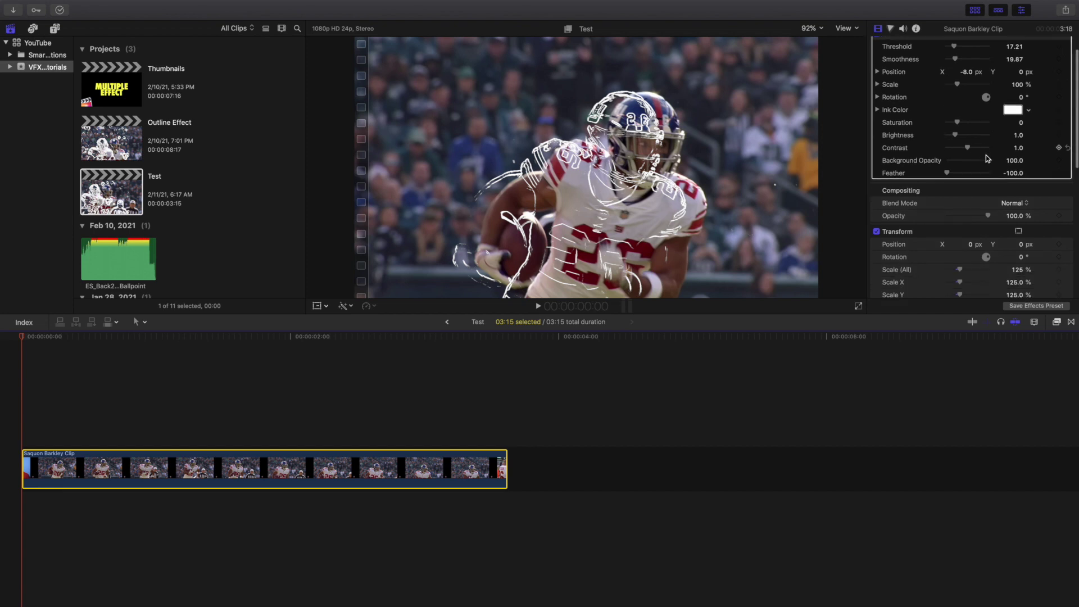
pyautogui.moveTo(988, 161); pyautogui.dragTo(877, 162)
pyautogui.click(5, 358)
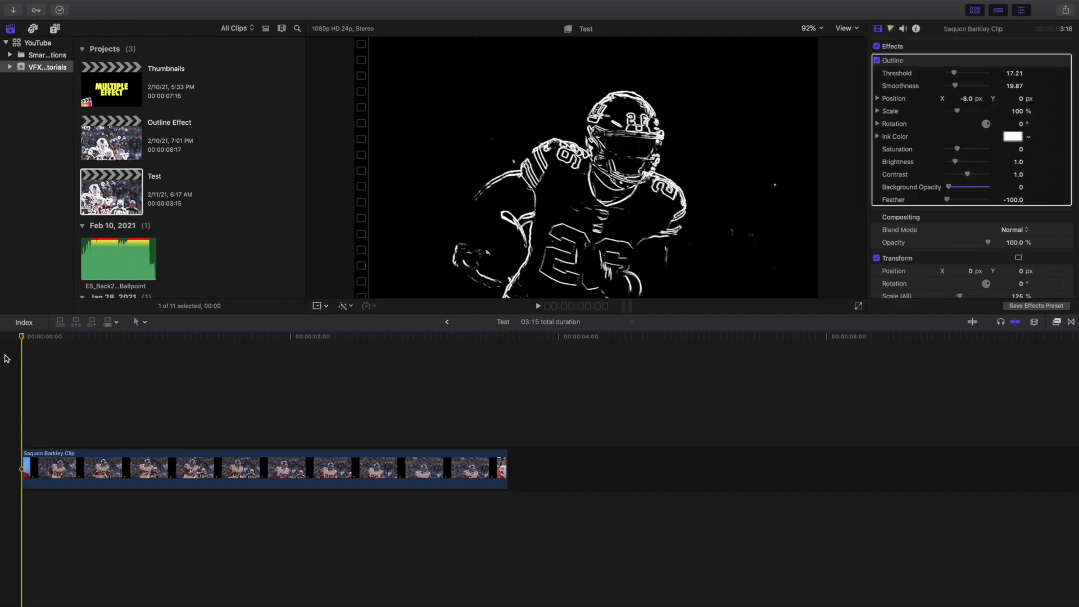
pyautogui.press('space')
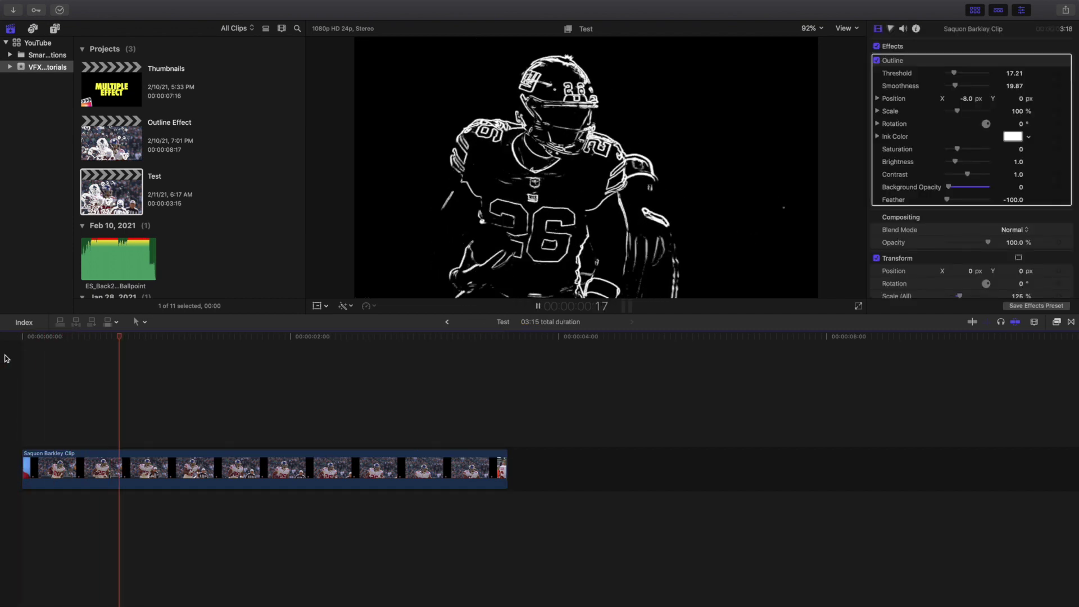
pyautogui.press('space')
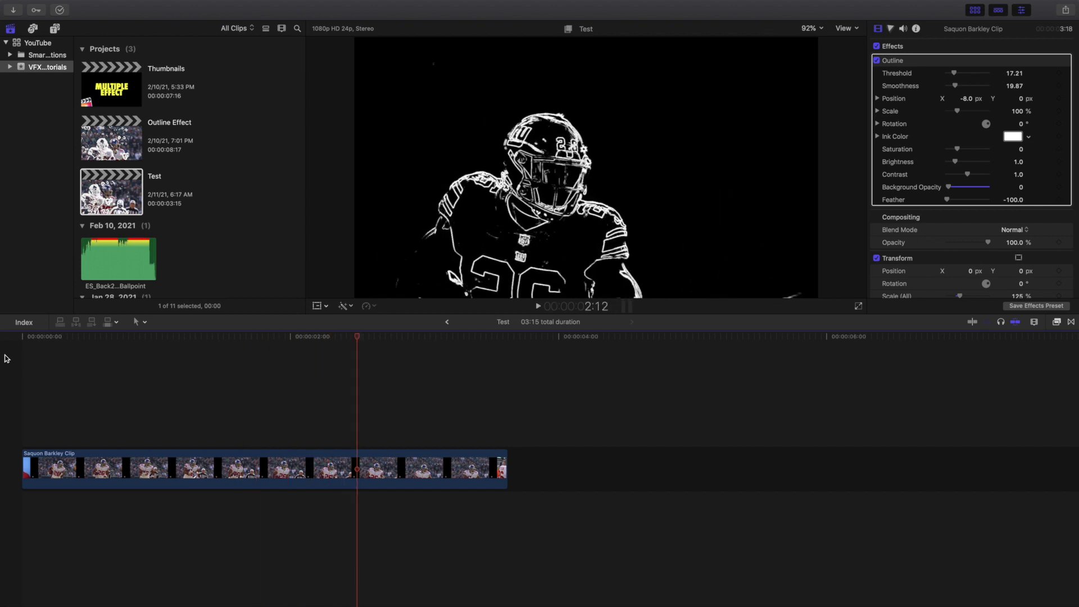
pyautogui.press('Home')
pyautogui.press('space')
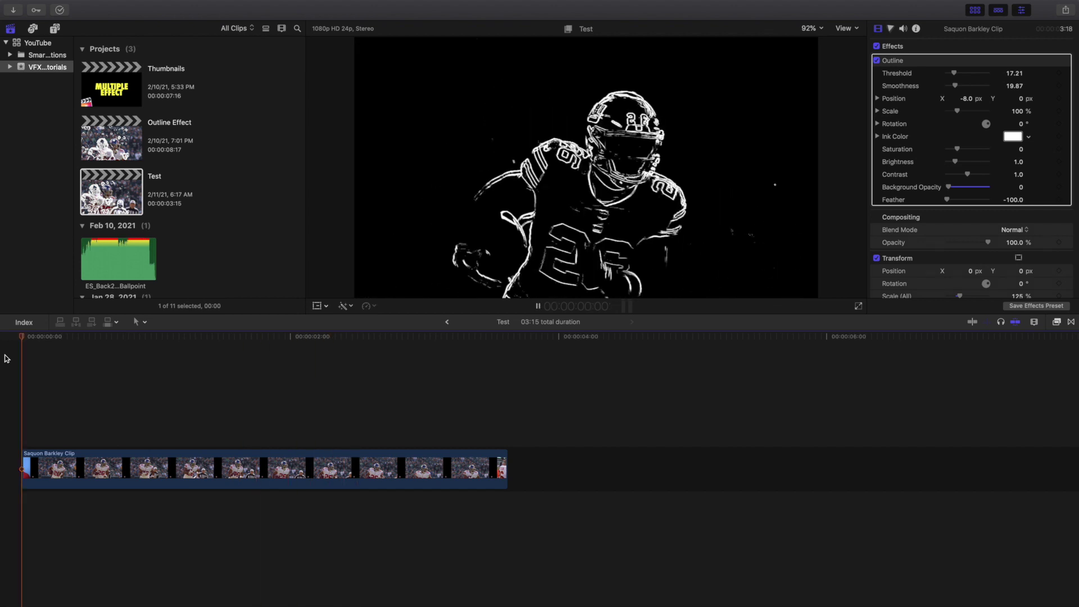
pyautogui.press('space')
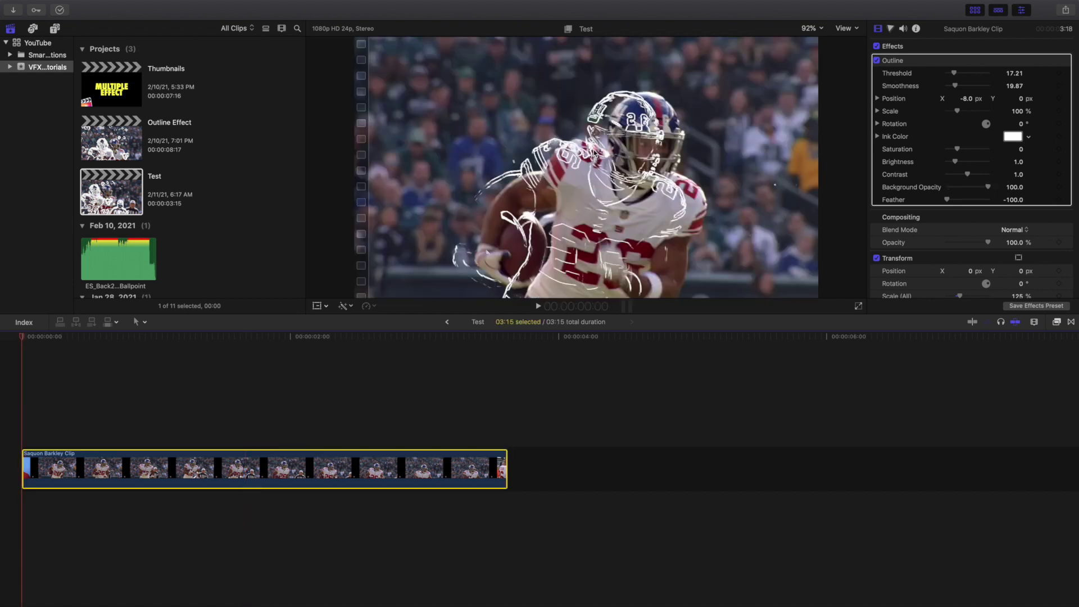
pyautogui.click(1014, 187)
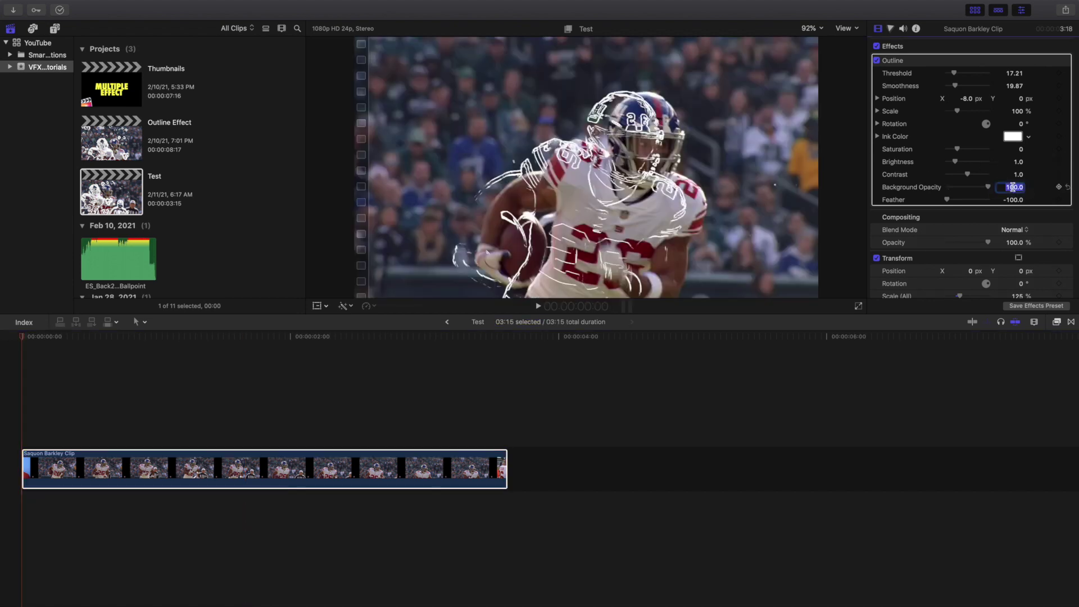
pyautogui.write('0')
pyautogui.press('Return')
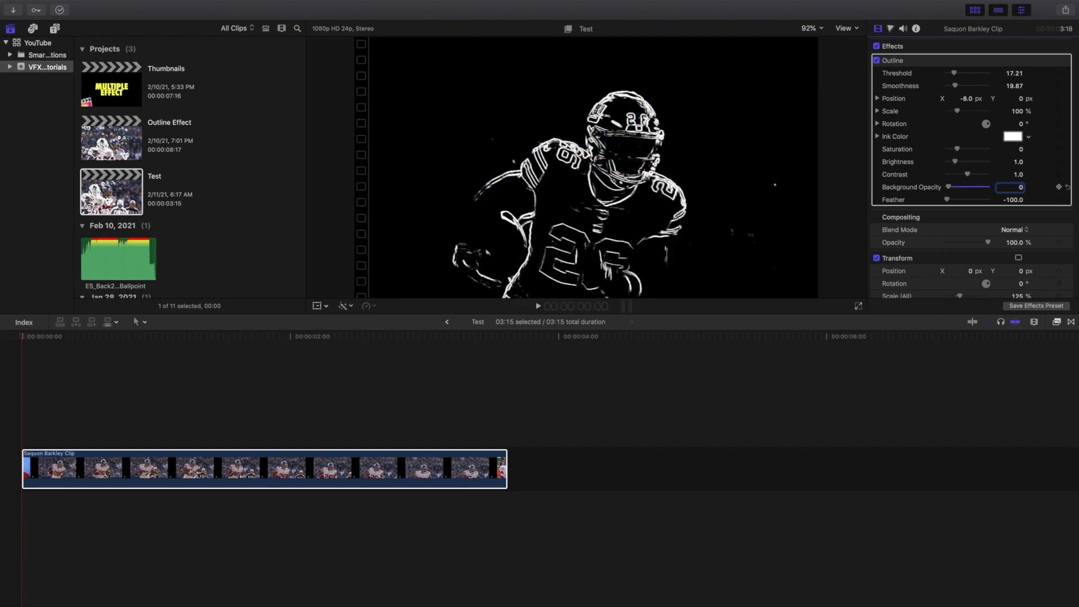
pyautogui.press('super+z')
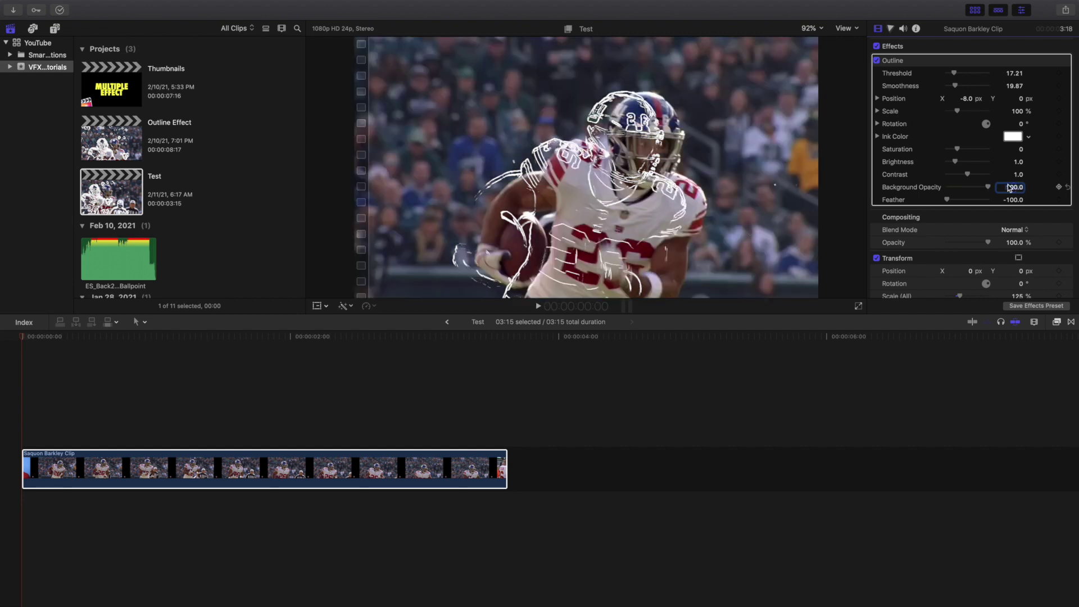
pyautogui.click(1029, 137)
pyautogui.click(1011, 162)
pyautogui.moveTo(1010, 158)
pyautogui.mouseDown()
pyautogui.moveTo(993, 175)
pyautogui.moveTo(1014, 186)
pyautogui.moveTo(1007, 172)
pyautogui.mouseUp()
pyautogui.press('Escape')
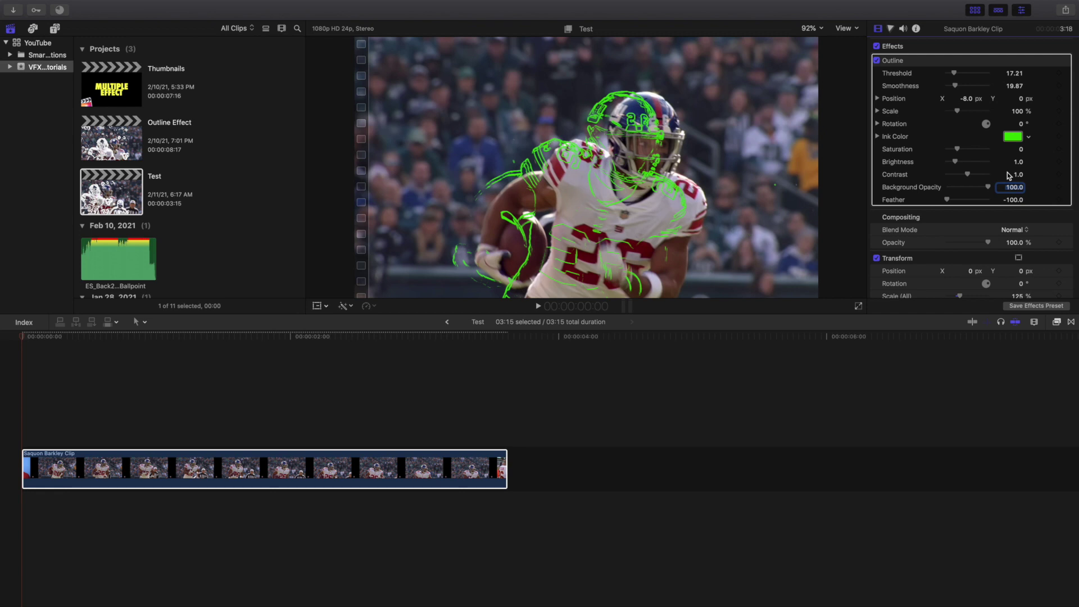
pyautogui.press('cmd+z')
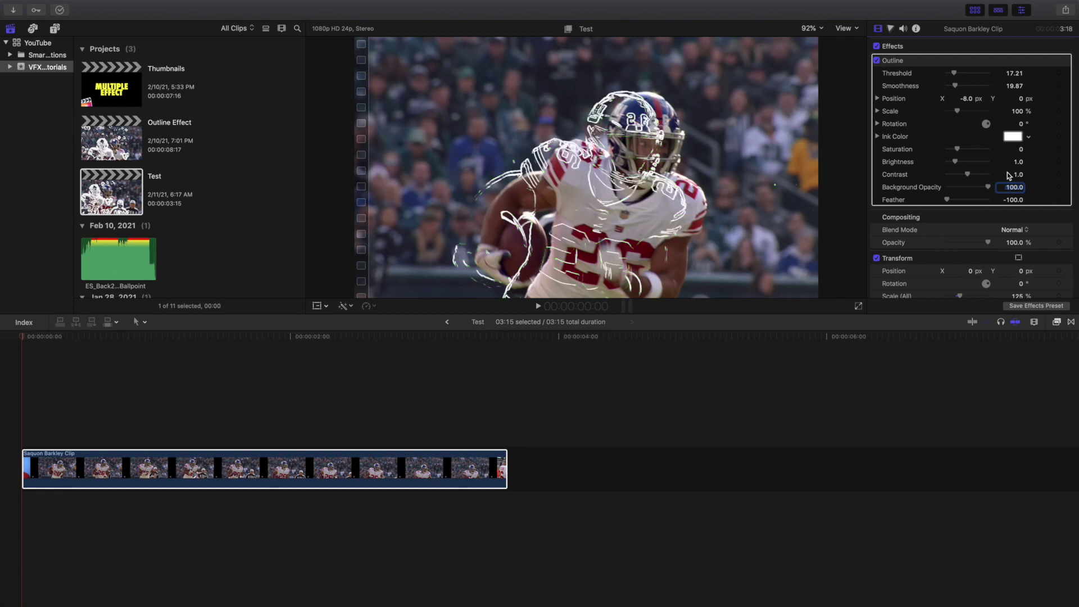
pyautogui.moveTo(1009, 176); pyautogui.dragTo(1005, 178)
pyautogui.press('cmd+z')
pyautogui.moveTo(993, 166); pyautogui.dragTo(1004, 166)
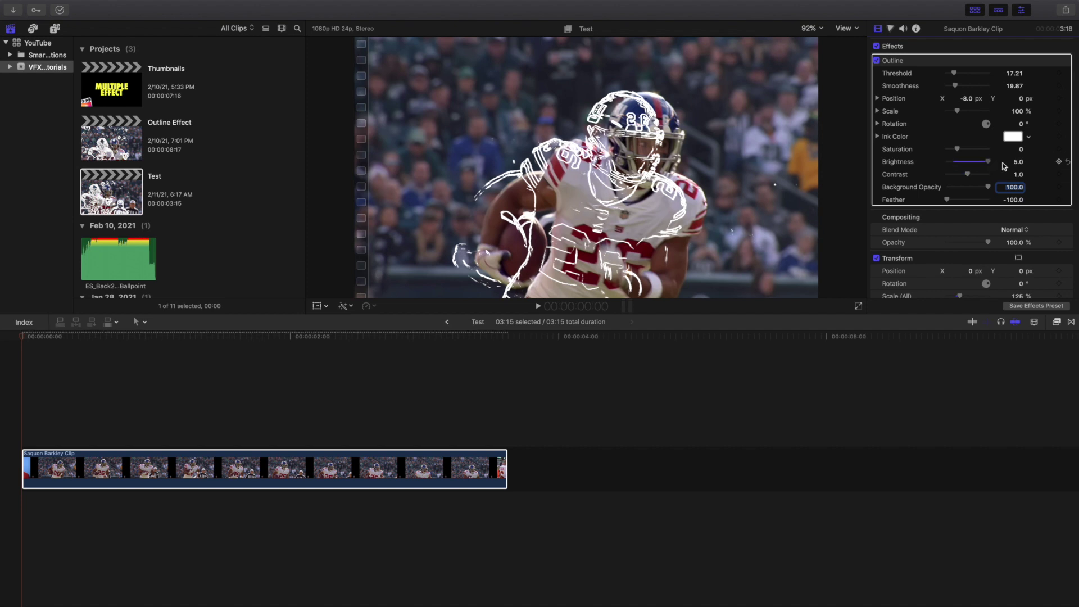
pyautogui.press('super+z')
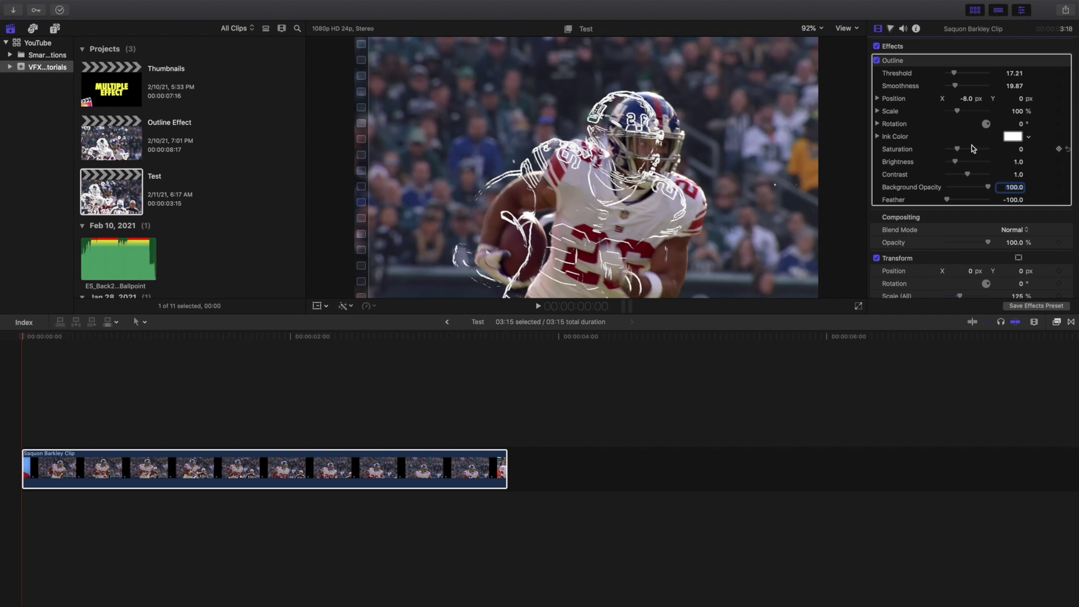
pyautogui.moveTo(957, 149); pyautogui.dragTo(1006, 152)
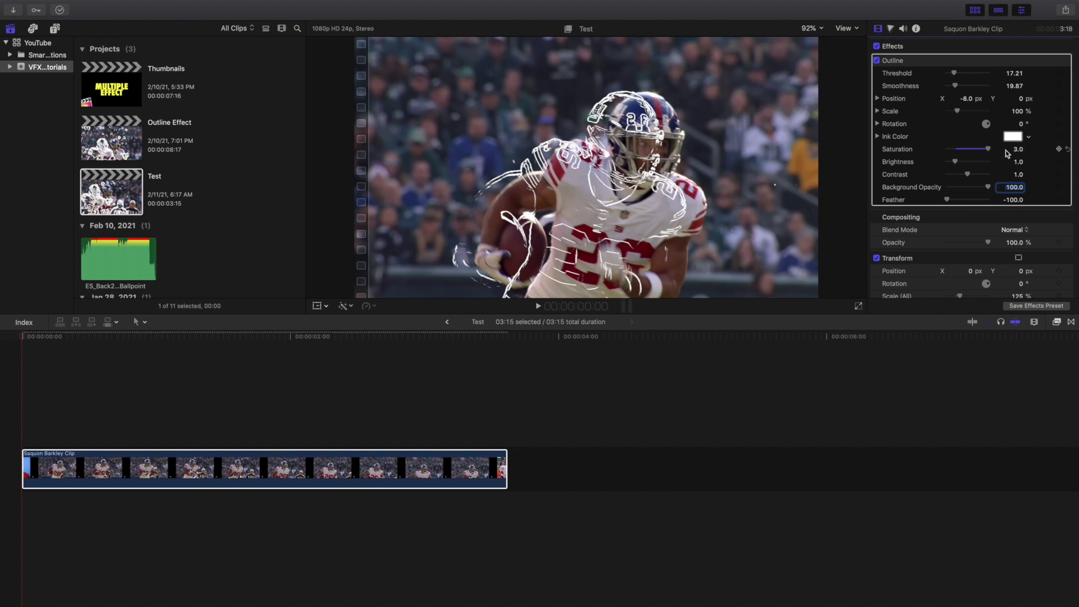
pyautogui.press('super+z')
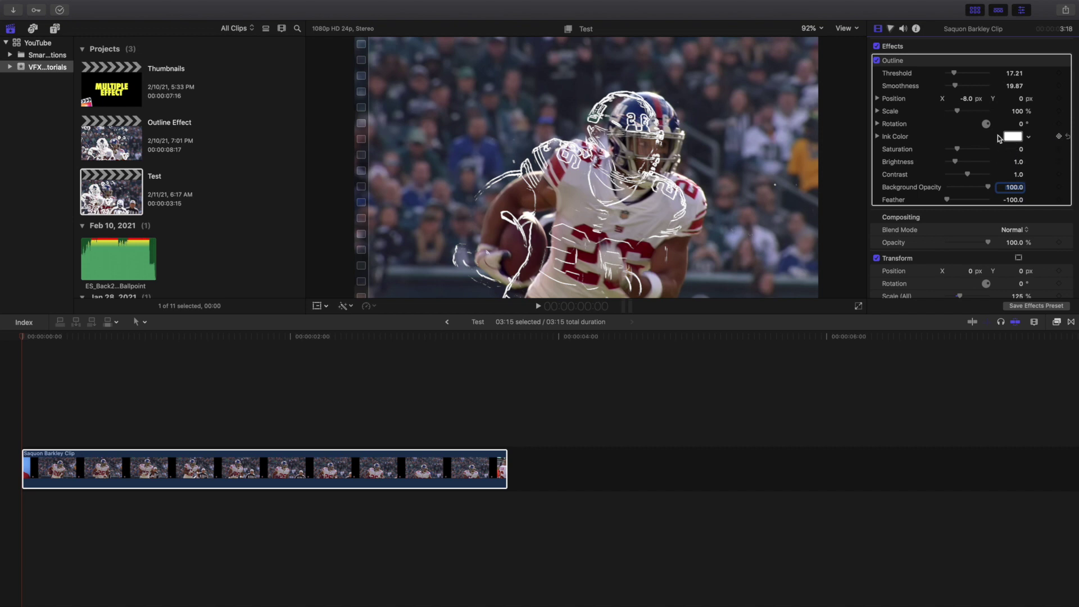
pyautogui.moveTo(988, 125); pyautogui.dragTo(989, 139)
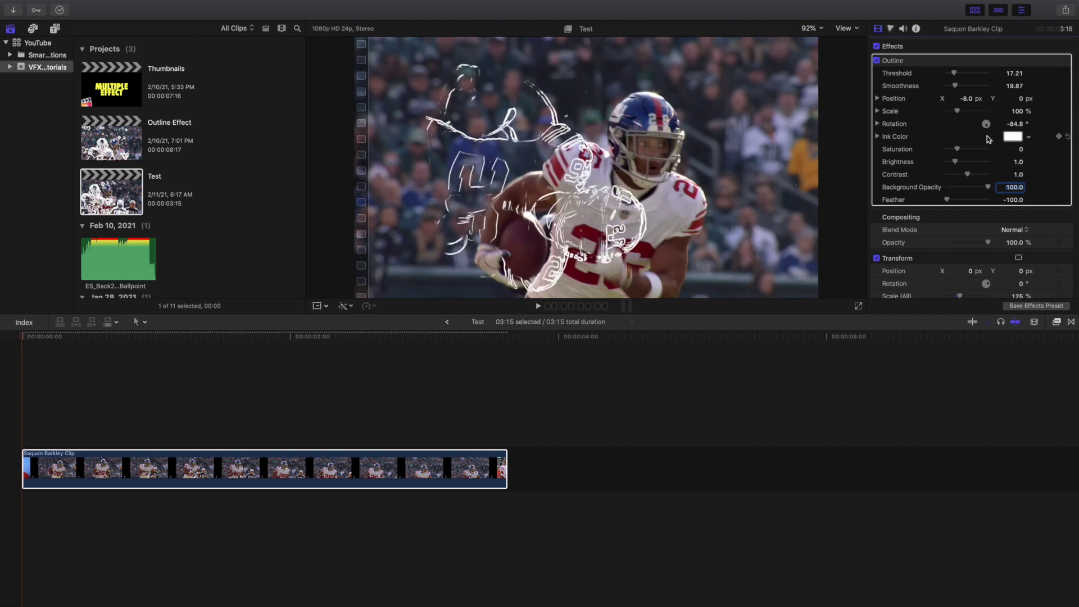
pyautogui.press('super+z')
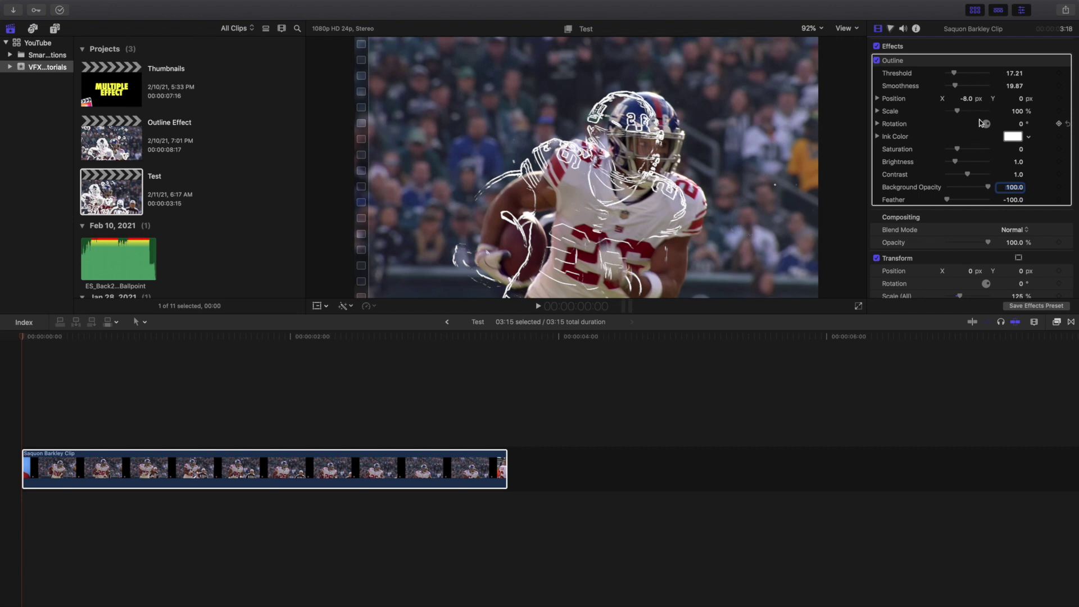
pyautogui.moveTo(958, 111); pyautogui.dragTo(962, 112)
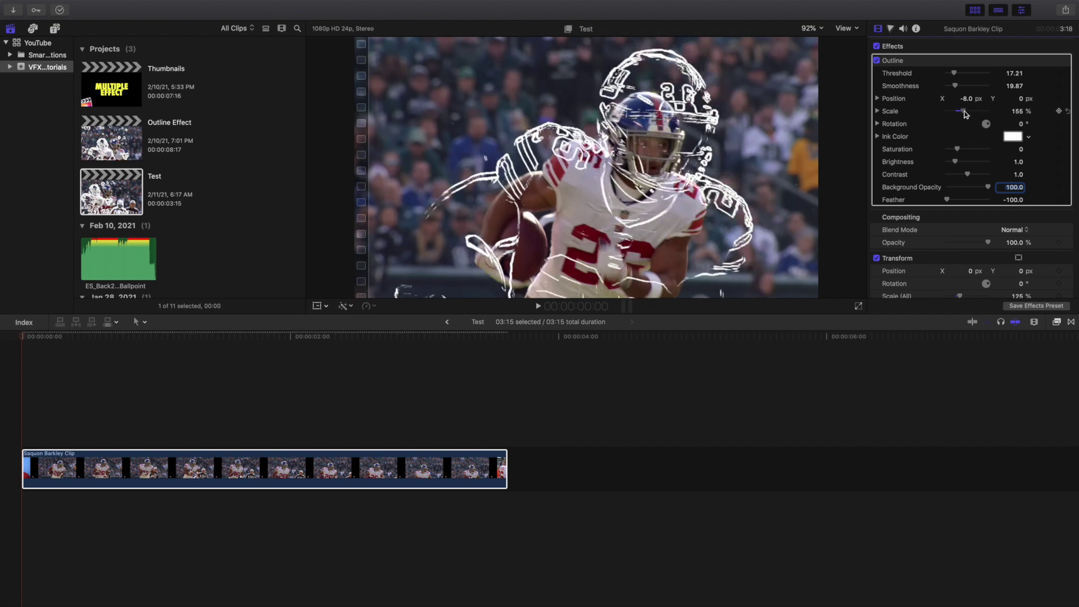
pyautogui.click(1016, 111)
pyautogui.write('120')
pyautogui.press('Return')
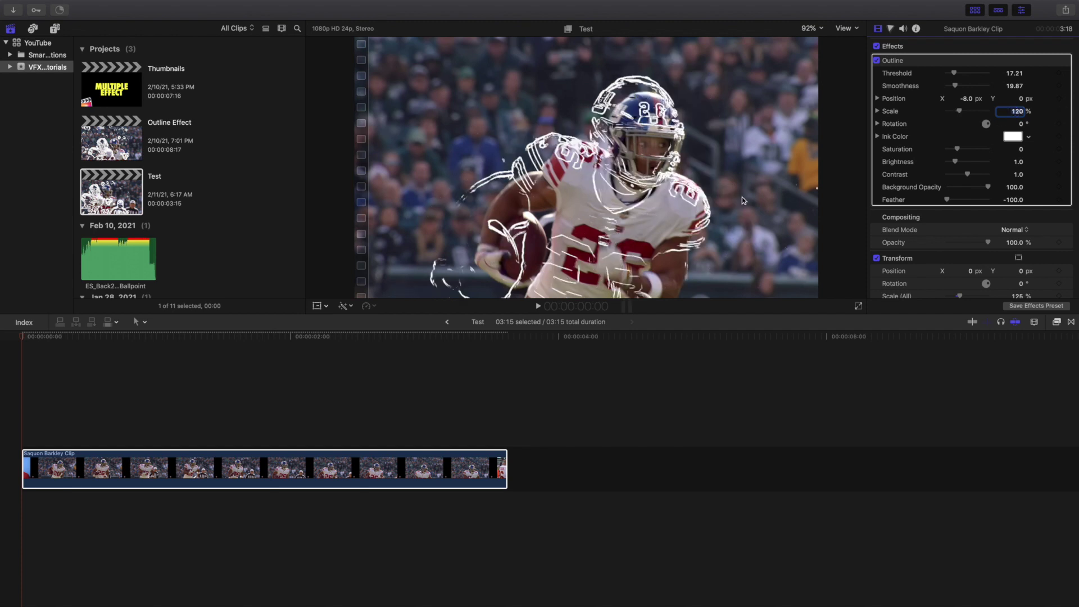
pyautogui.click(5, 431)
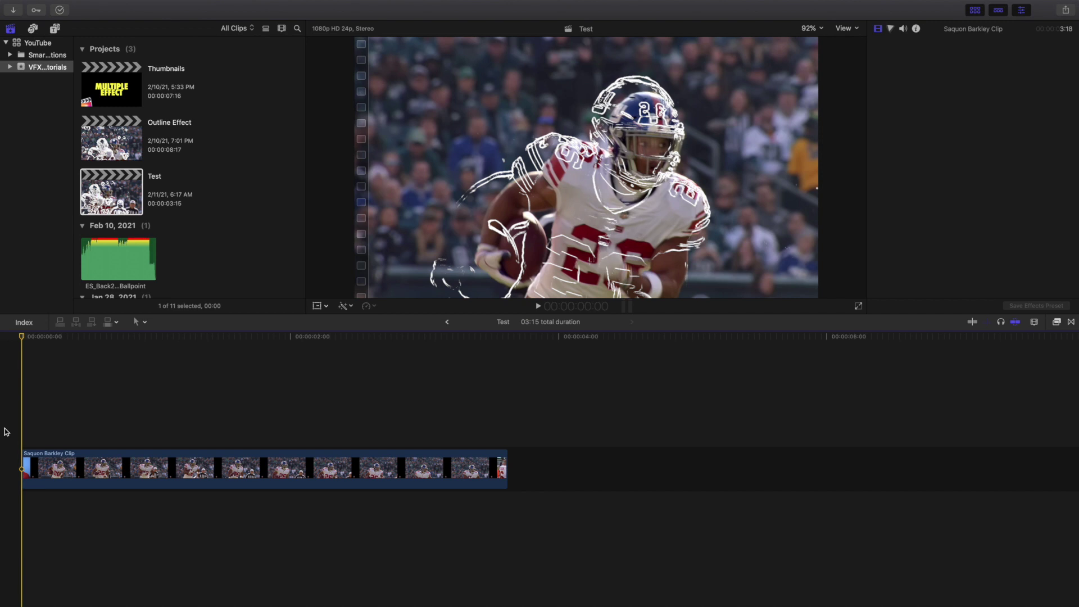
pyautogui.press('space')
pyautogui.press('space')
pyautogui.press('Home')
pyautogui.press('super+a')
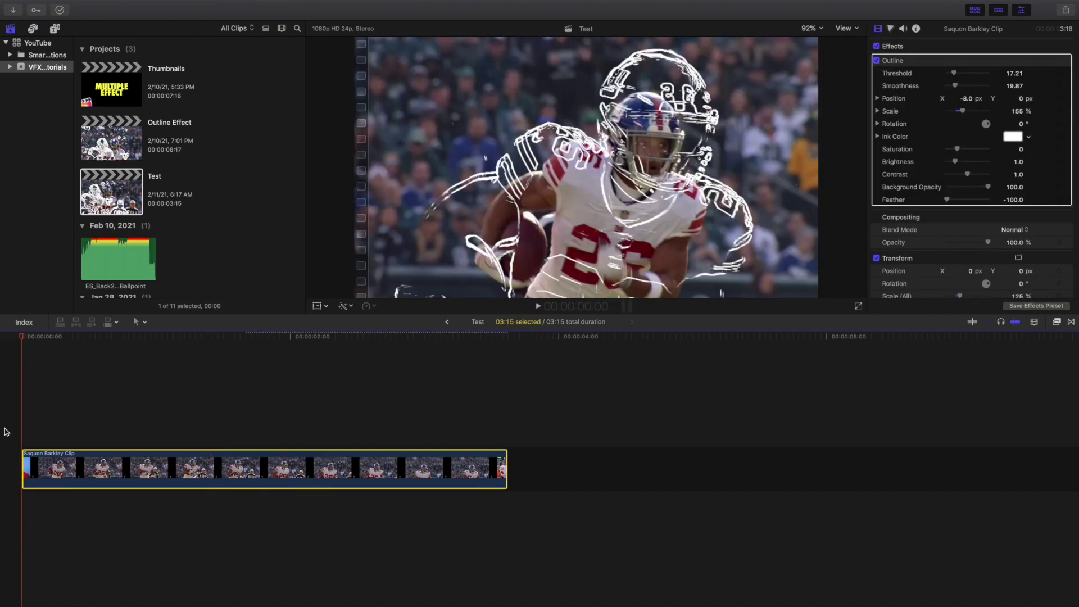
pyautogui.press('super+z')
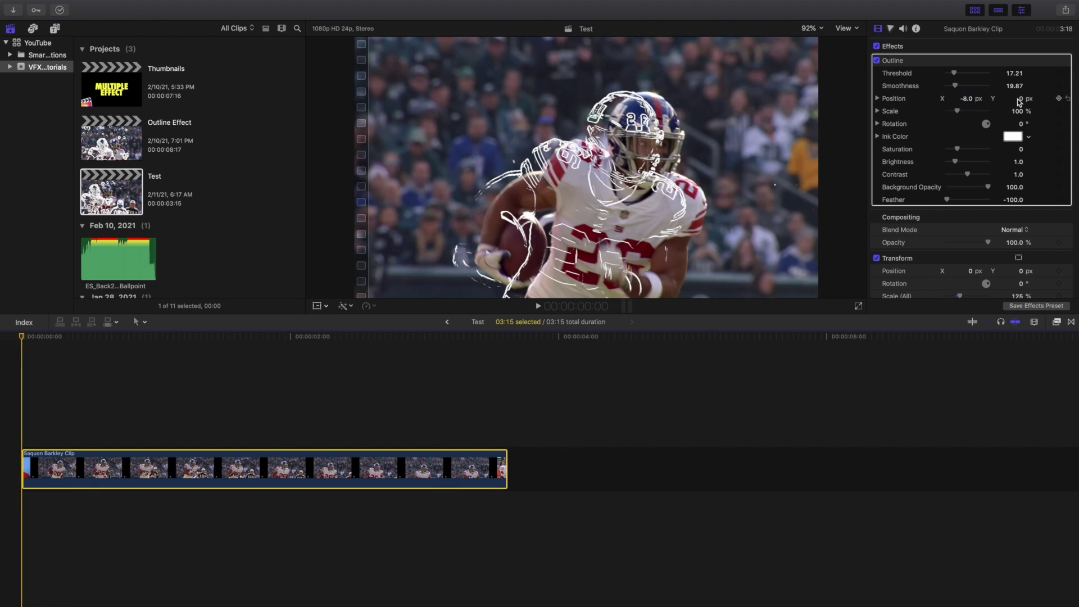
pyautogui.moveTo(1021, 99); pyautogui.dragTo(1022, 102)
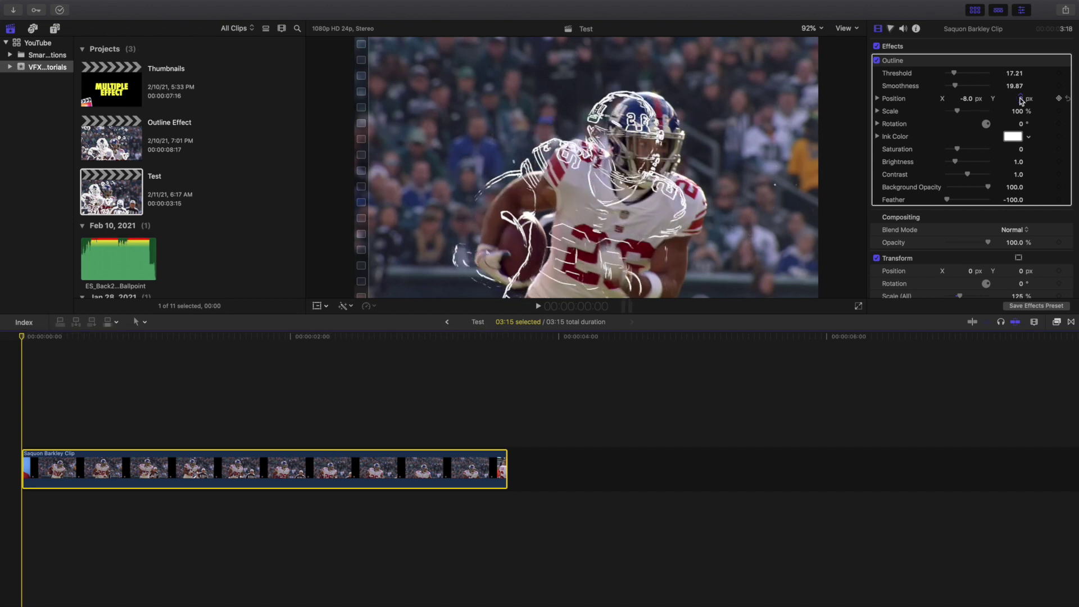
pyautogui.moveTo(966, 100)
pyautogui.mouseDown()
pyautogui.moveTo(984, 98)
pyautogui.moveTo(971, 97)
pyautogui.mouseUp()
pyautogui.click(965, 99)
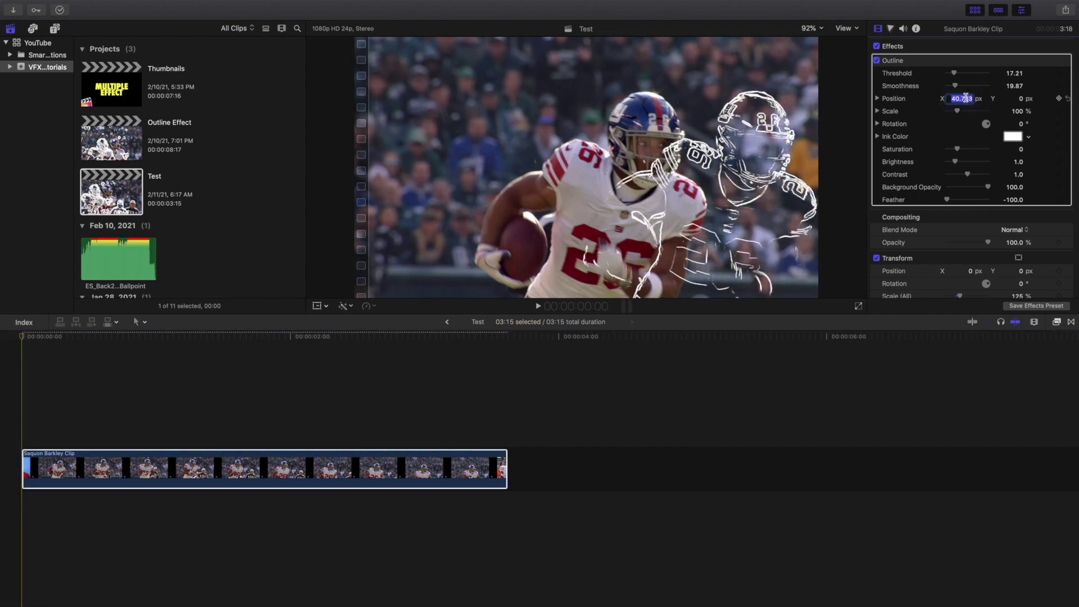
pyautogui.write('0')
pyautogui.press('Return')
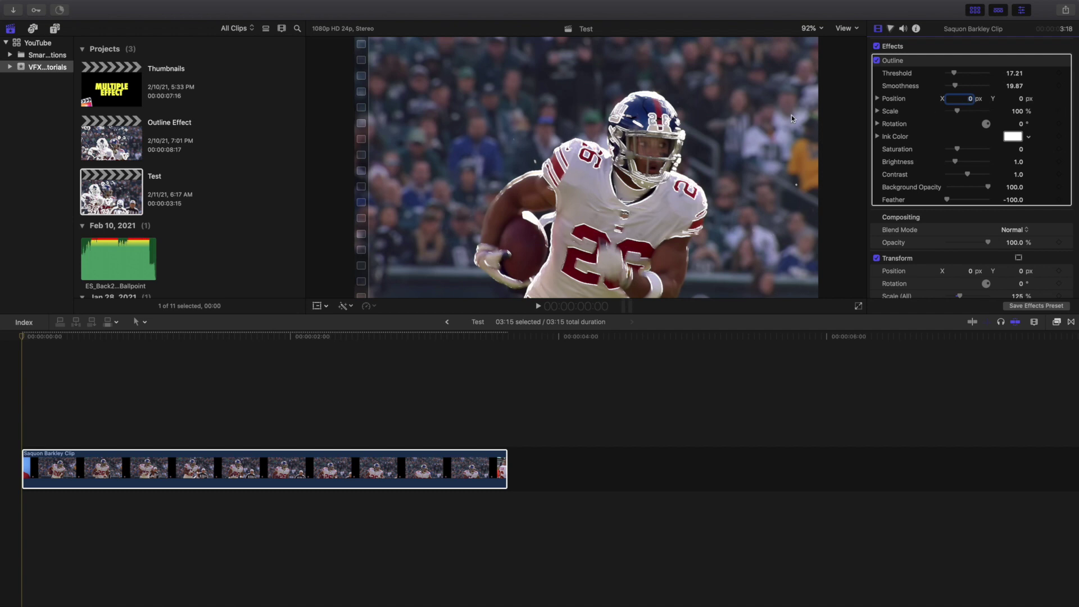
pyautogui.click(3, 369)
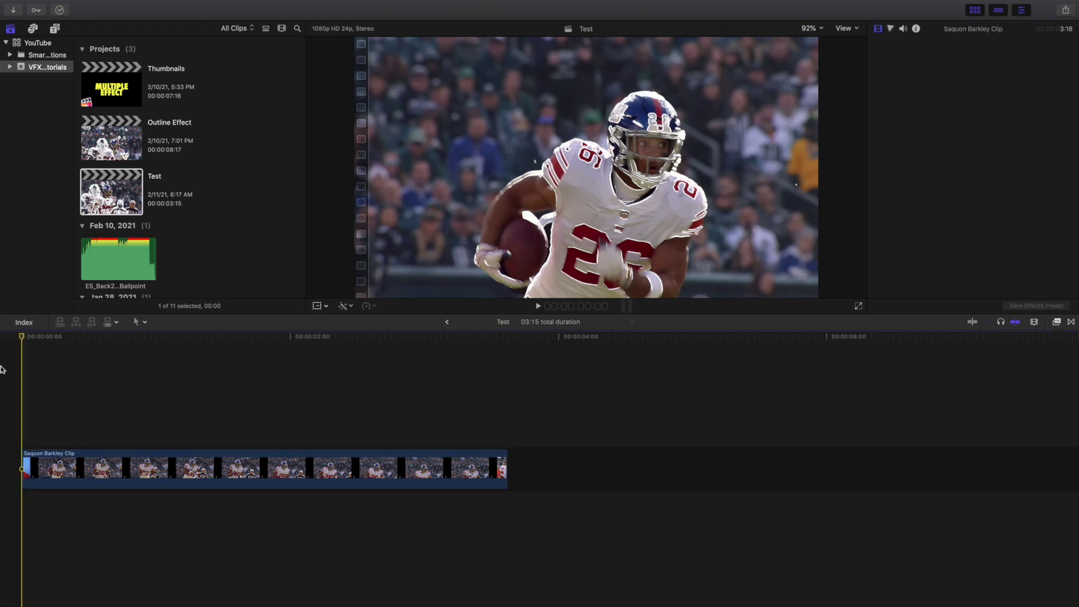
pyautogui.press('space')
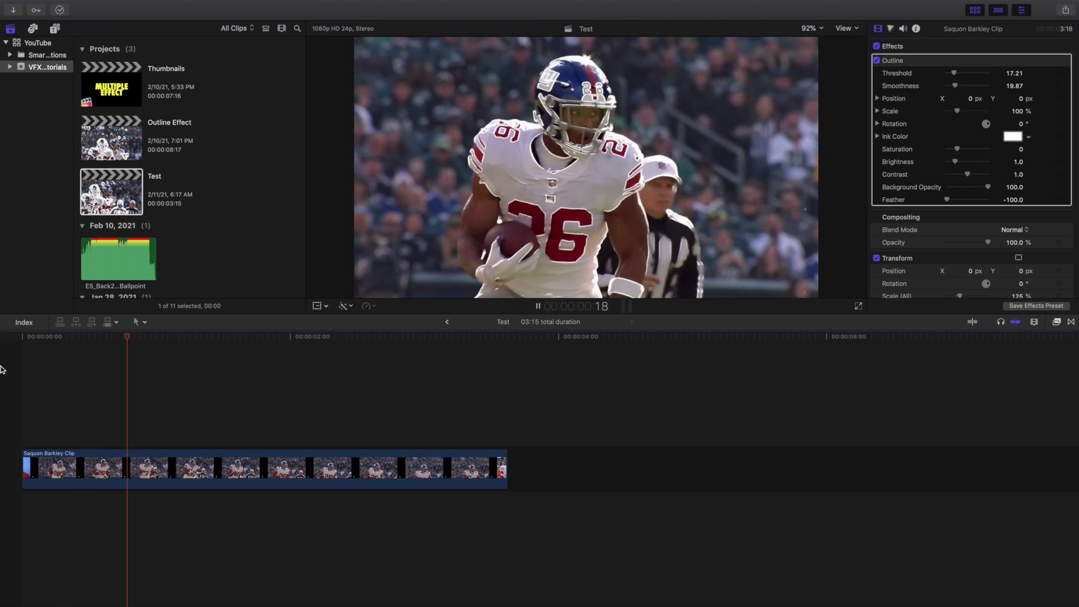
pyautogui.press('space')
pyautogui.press('Home')
pyautogui.press('super+a')
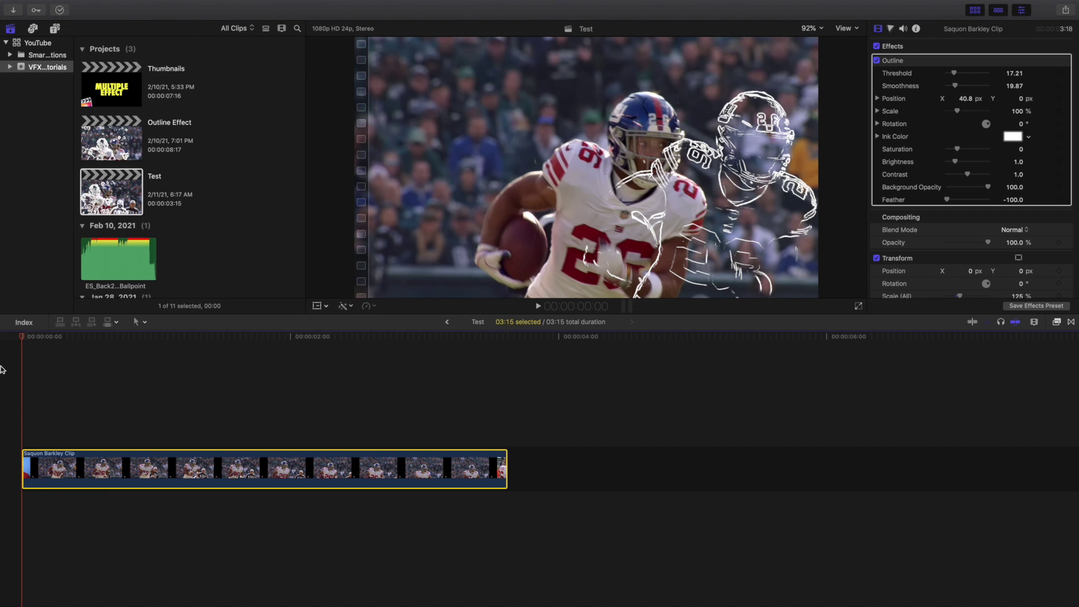
pyautogui.press('space')
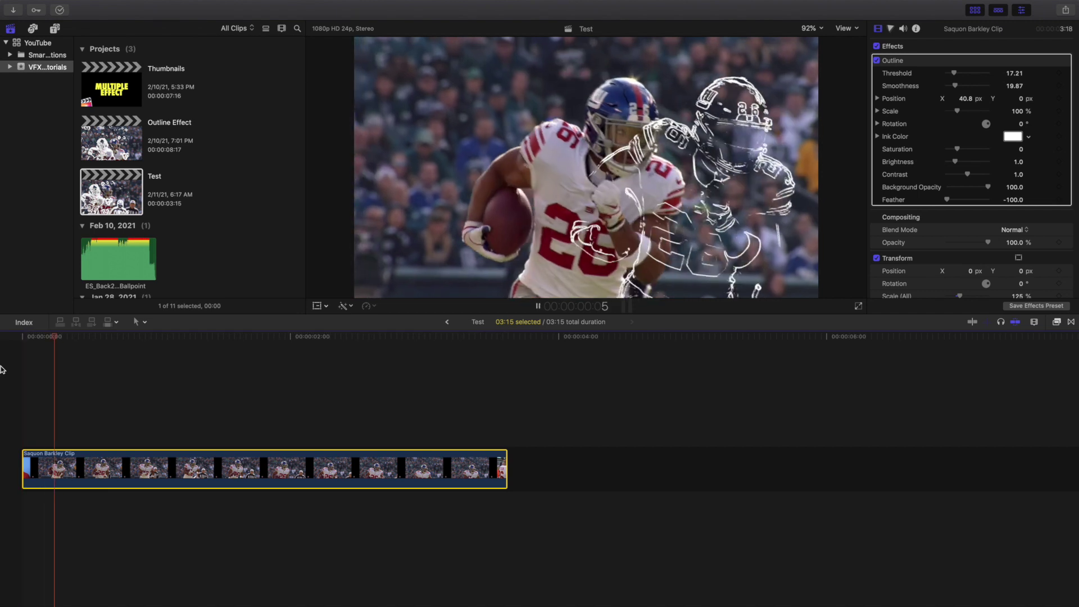
pyautogui.press('space')
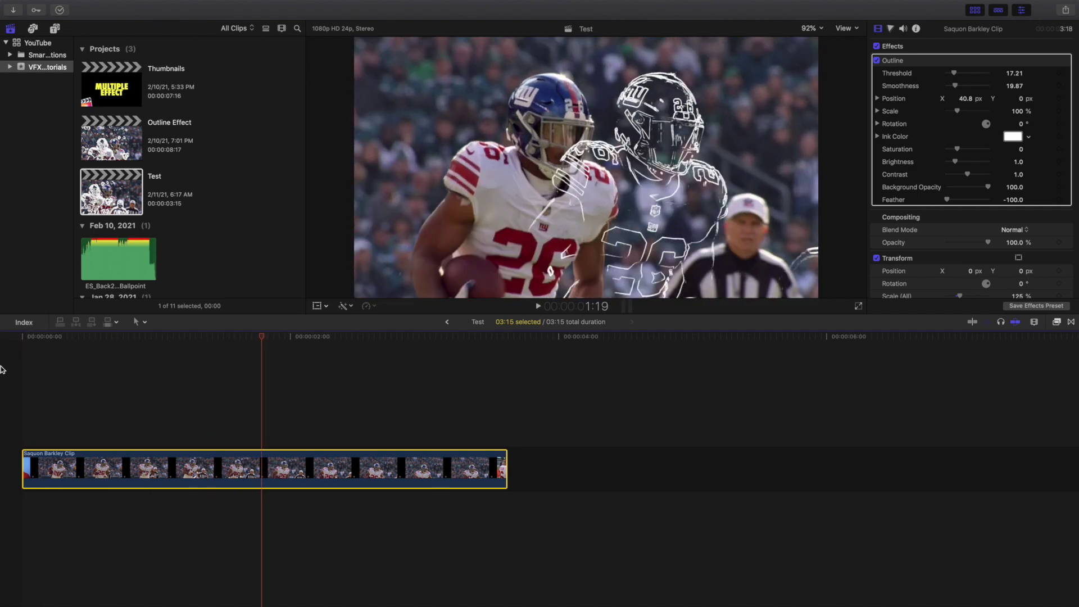
pyautogui.press('Home')
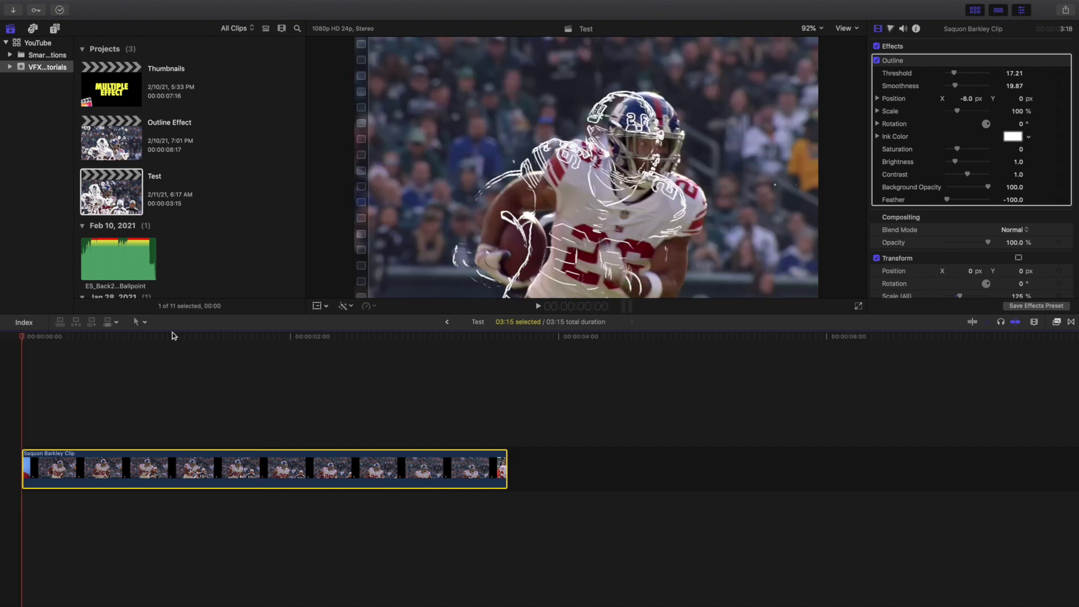
pyautogui.click(962, 98)
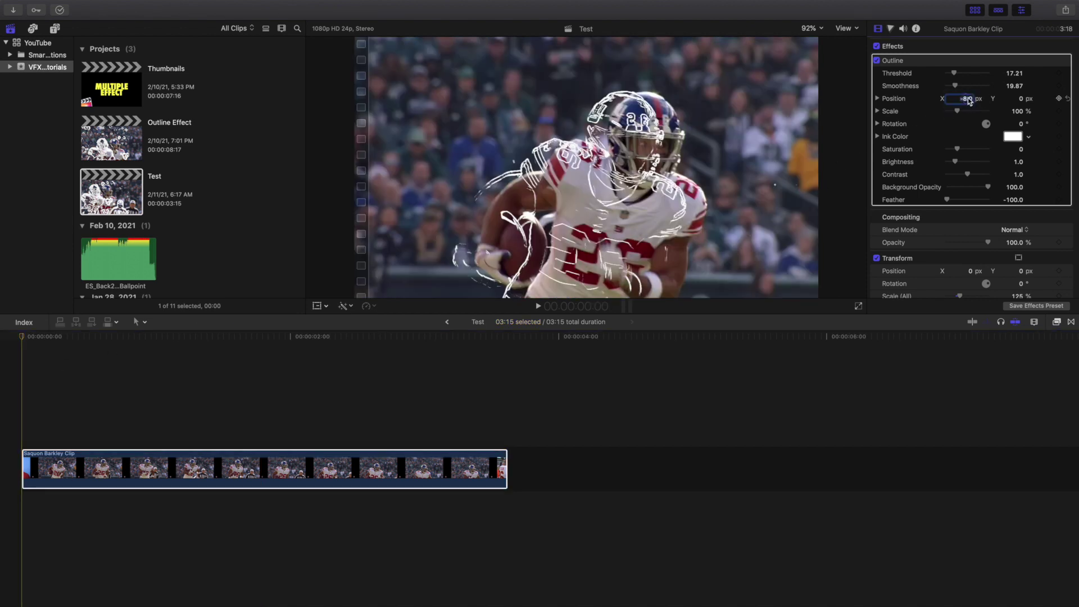
pyautogui.press('BackSpace')
pyautogui.press('Return')
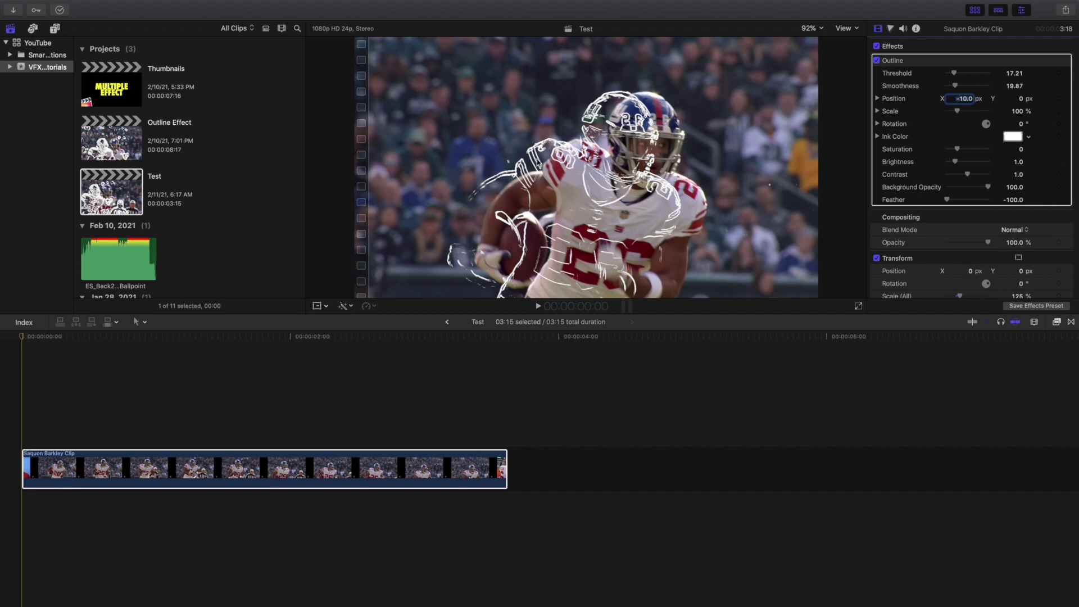
pyautogui.click(14, 444)
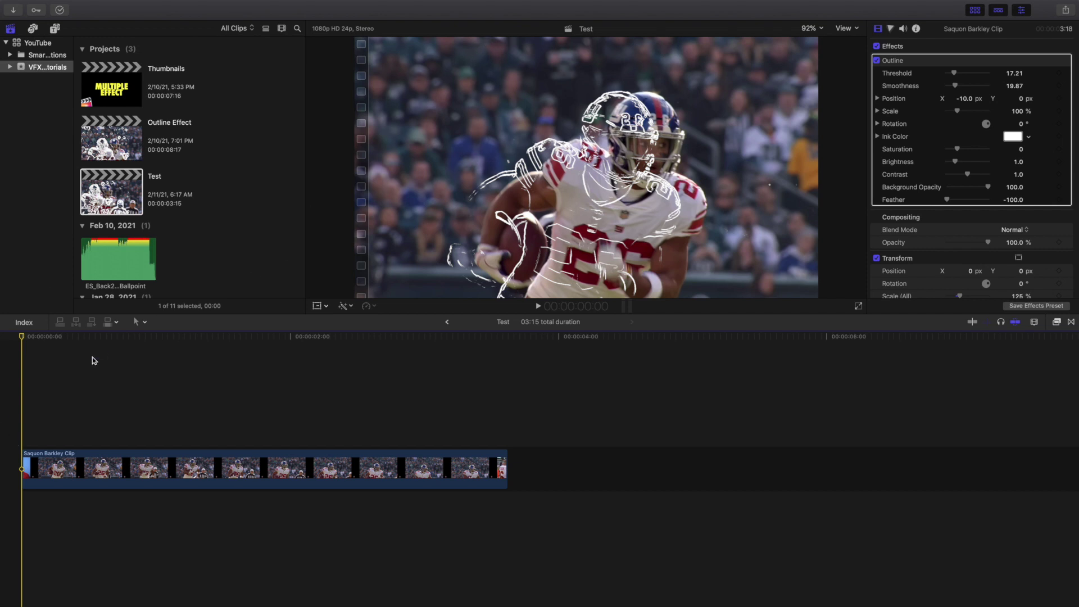
pyautogui.press('space')
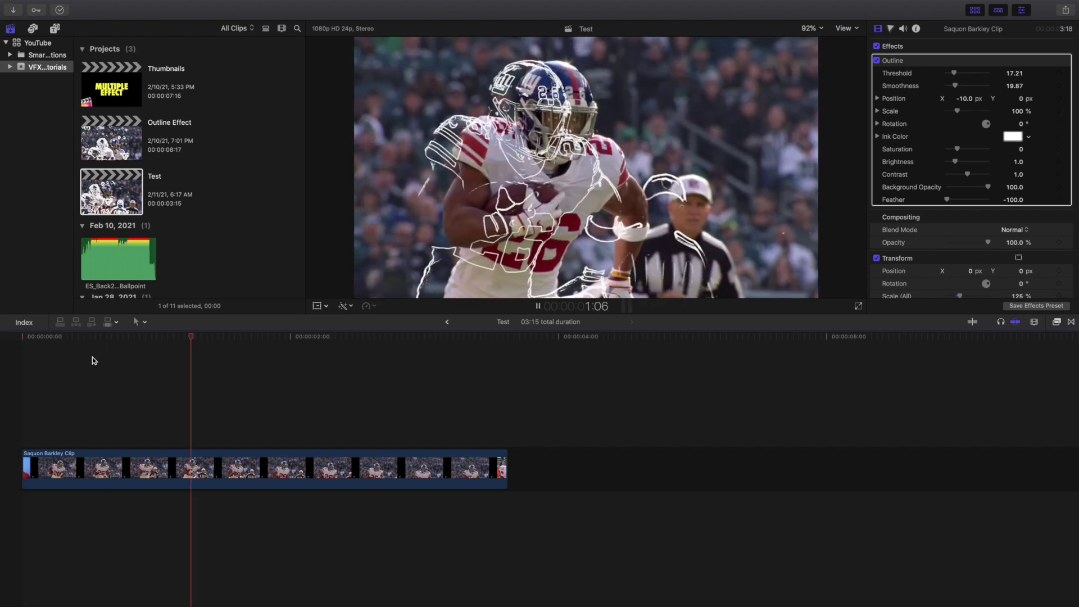
pyautogui.press('space')
pyautogui.click(177, 474)
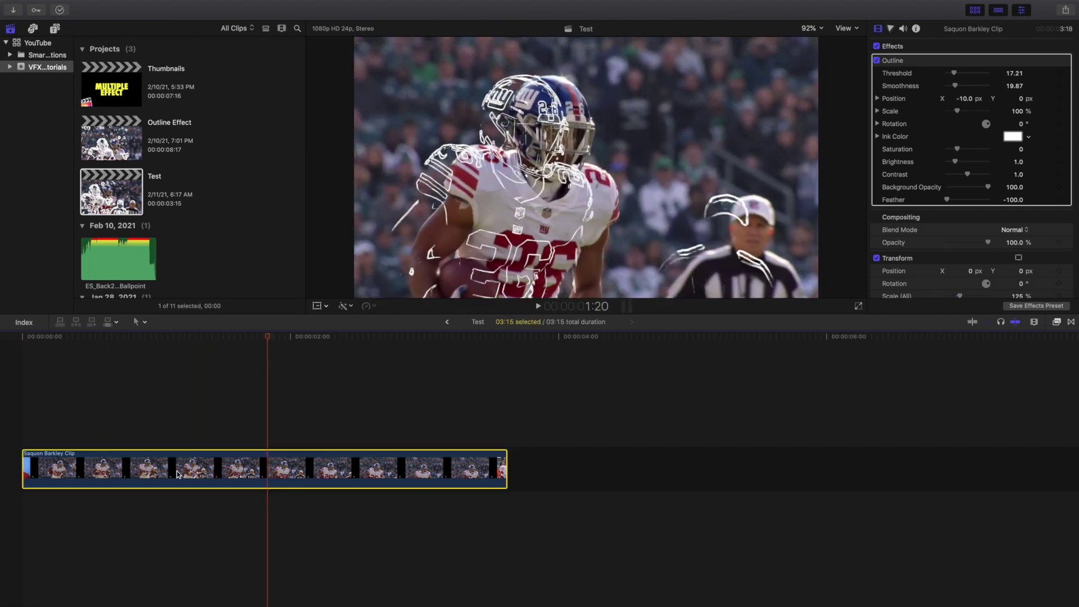
pyautogui.click(965, 99)
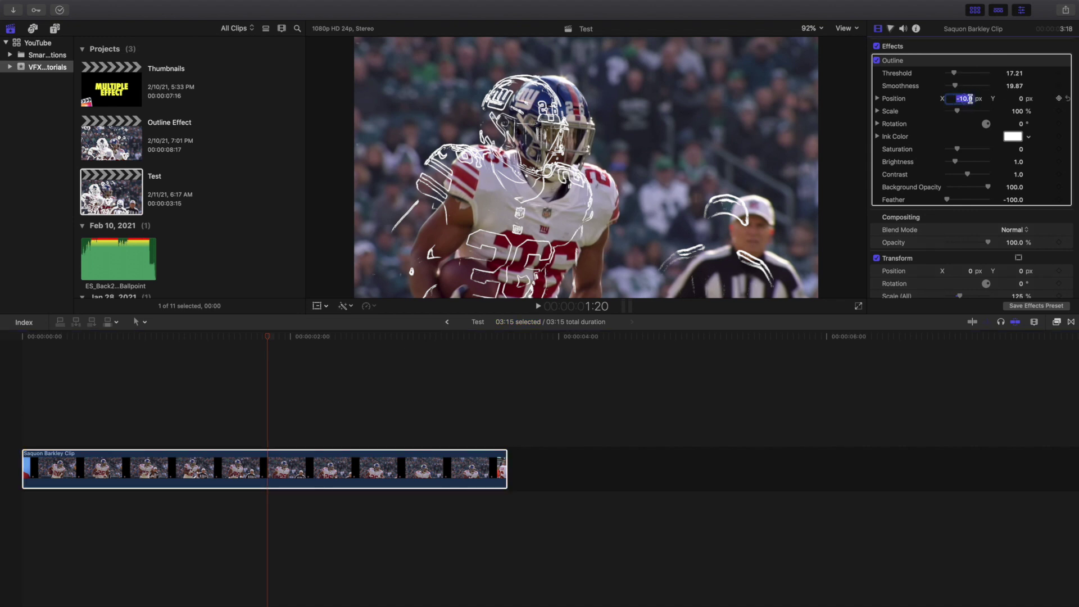
pyautogui.write('-35')
pyautogui.press('Return')
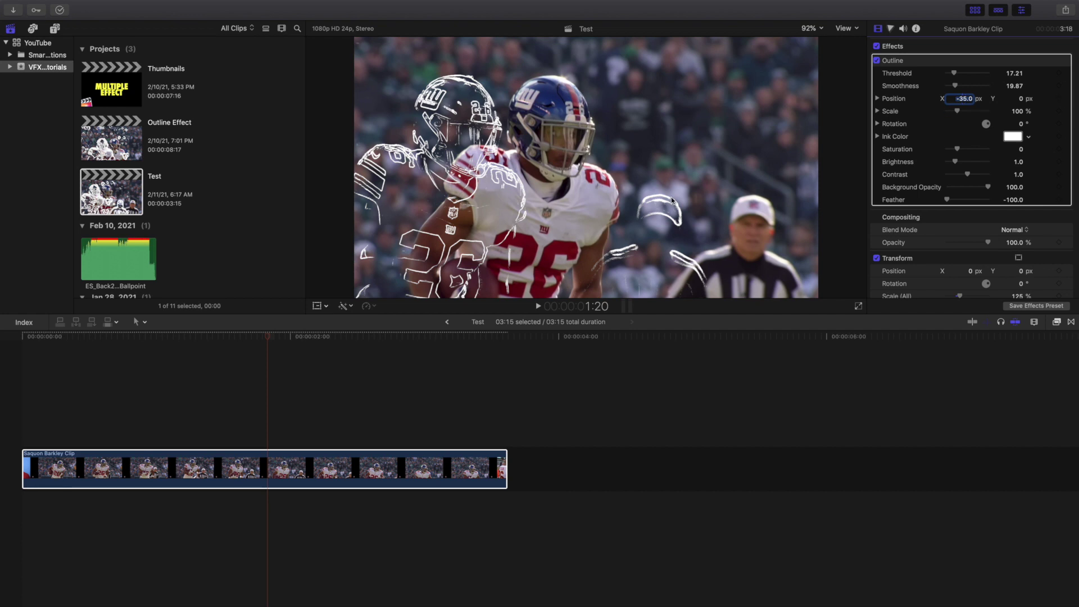
pyautogui.click(9, 419)
pyautogui.press('space')
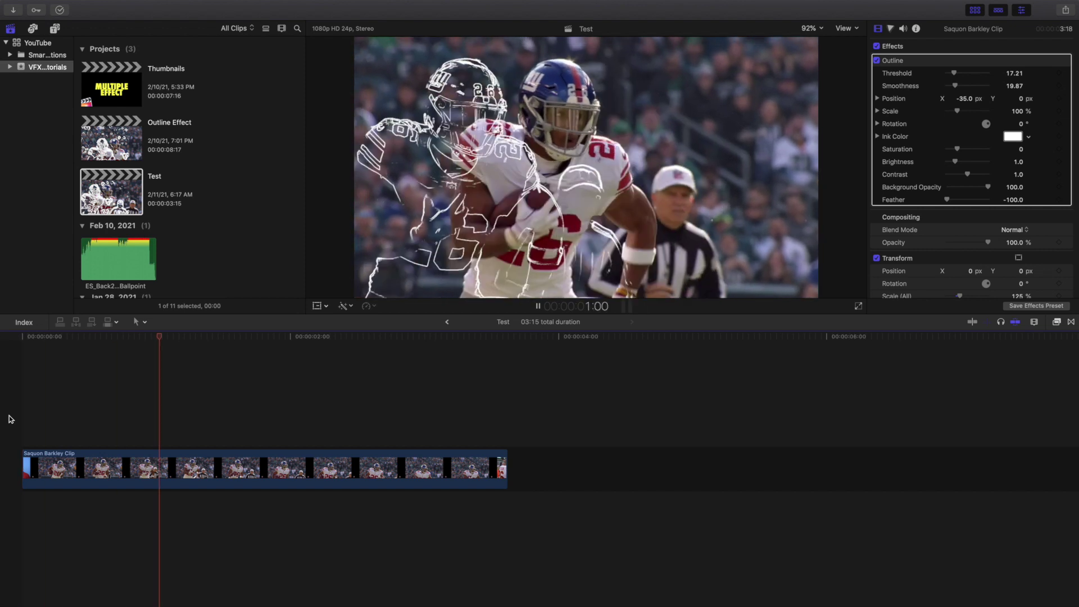
pyautogui.press('space')
pyautogui.press('super+z')
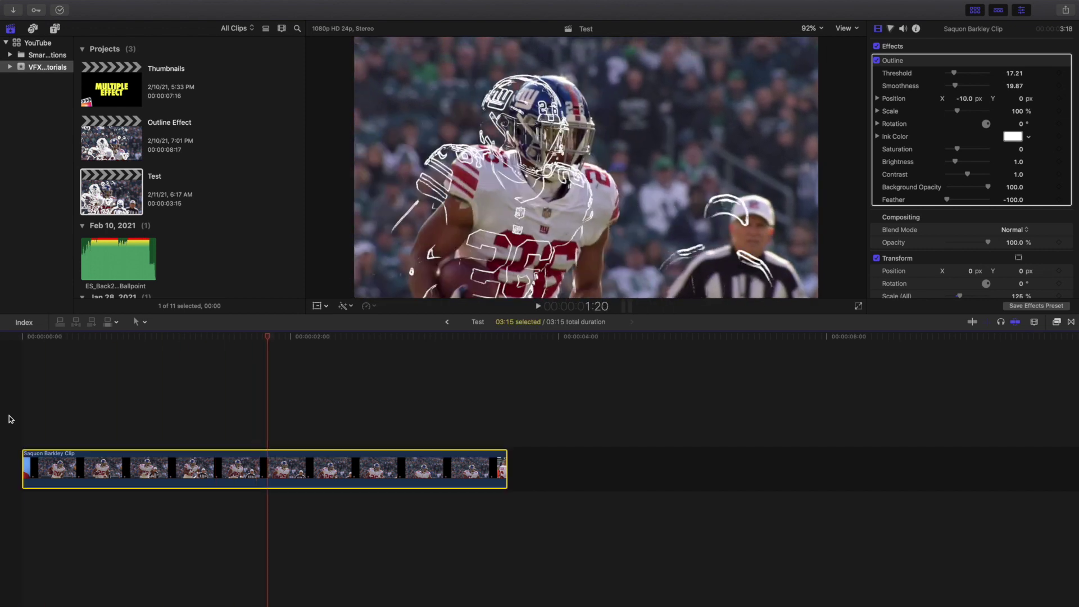
pyautogui.press('super+z')
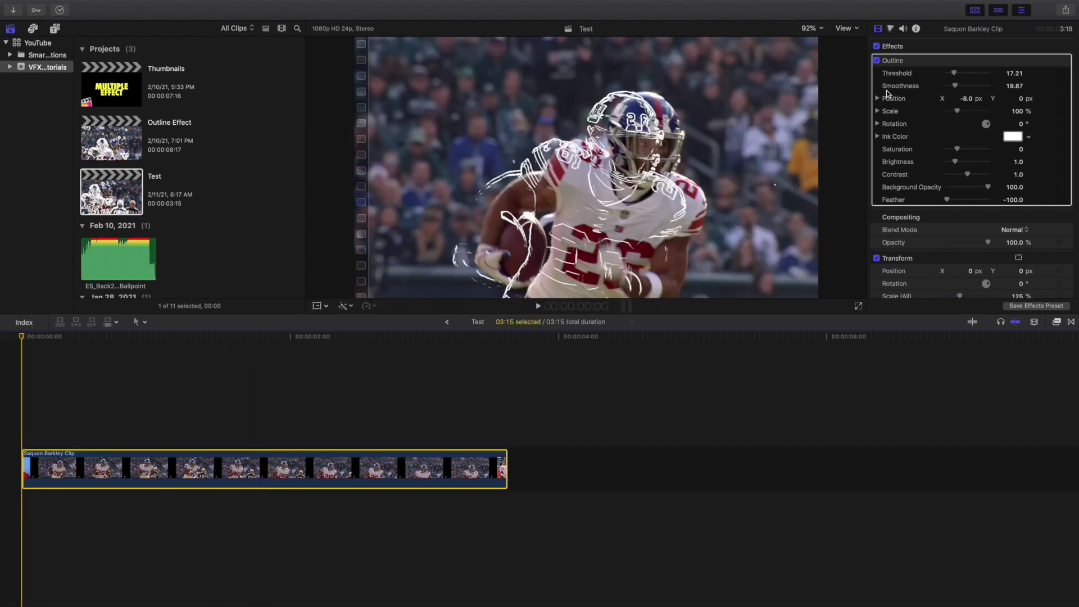
# Try Outline Smoothness at 100 and 0, revert to 19.87, then drag the Threshold slider.
pyautogui.moveTo(955, 86); pyautogui.dragTo(997, 87)
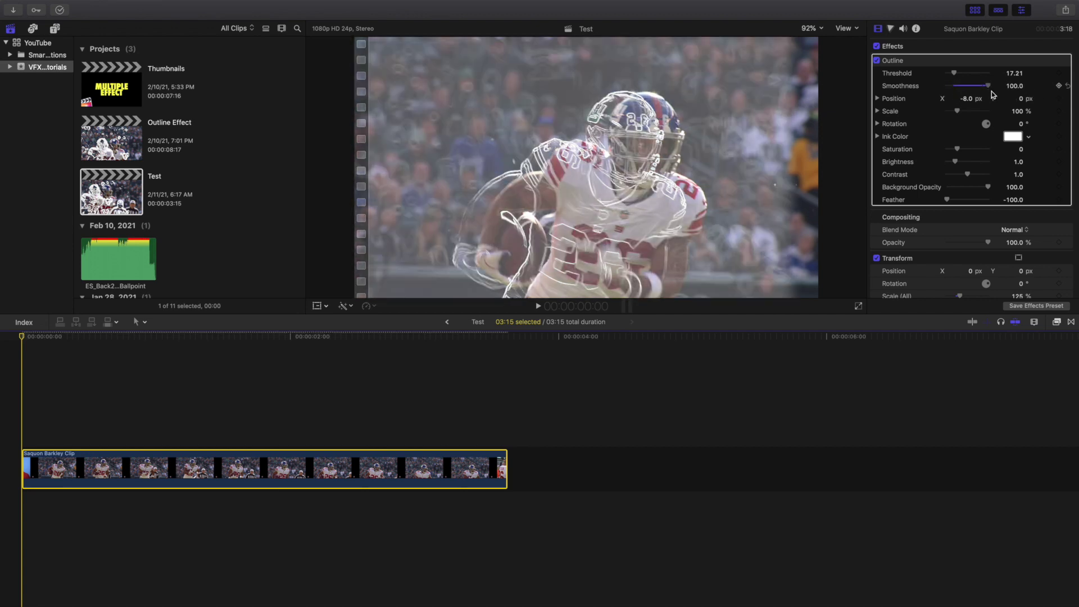
pyautogui.moveTo(1011, 94); pyautogui.dragTo(934, 97)
pyautogui.press('super+z')
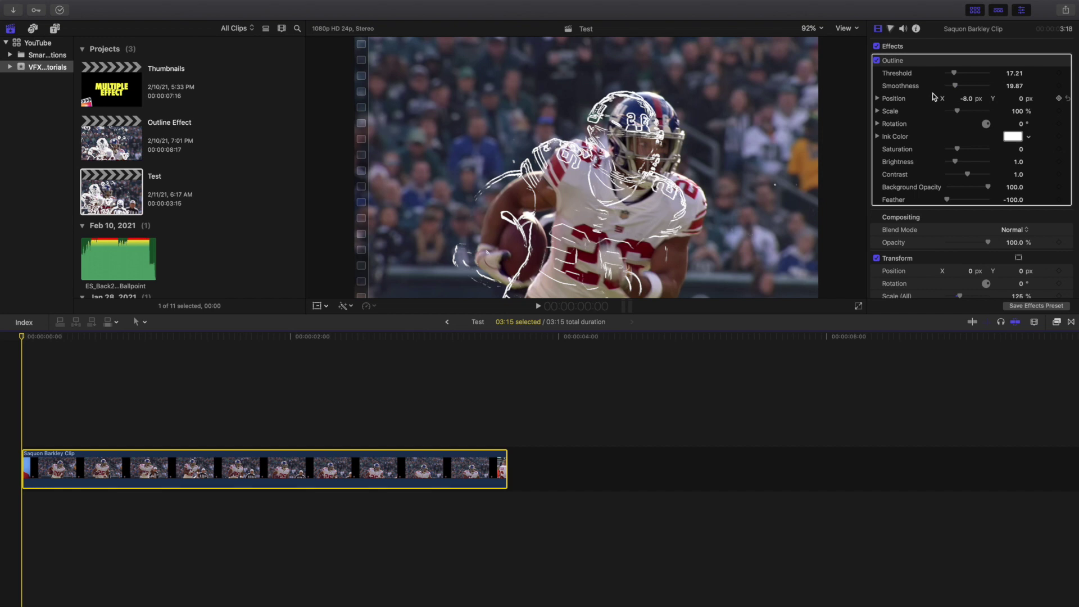
pyautogui.click(1015, 85)
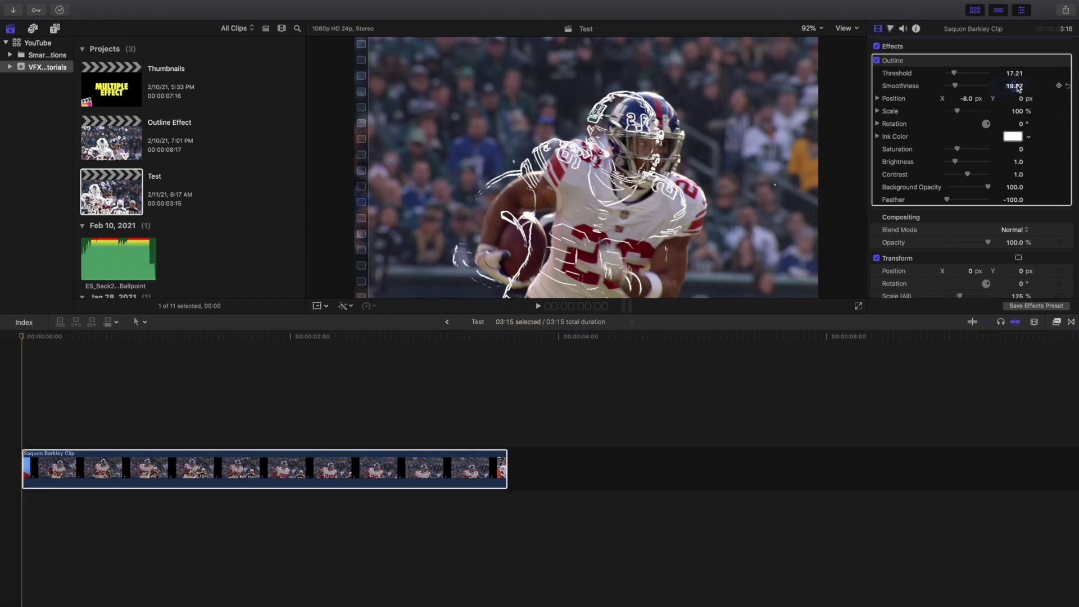
pyautogui.write('0')
pyautogui.press('Return')
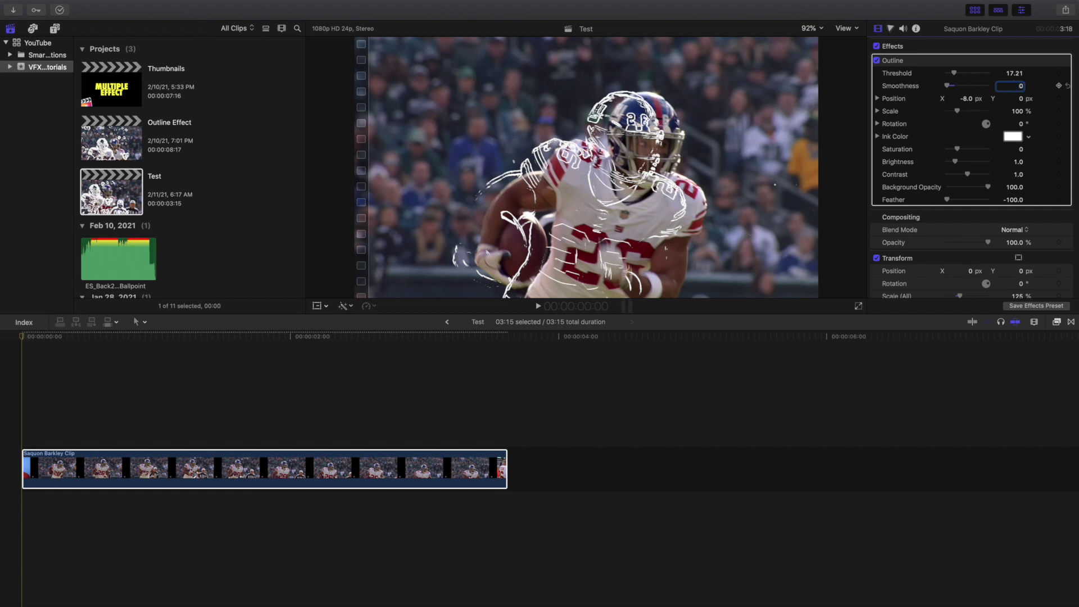
pyautogui.press('super+z')
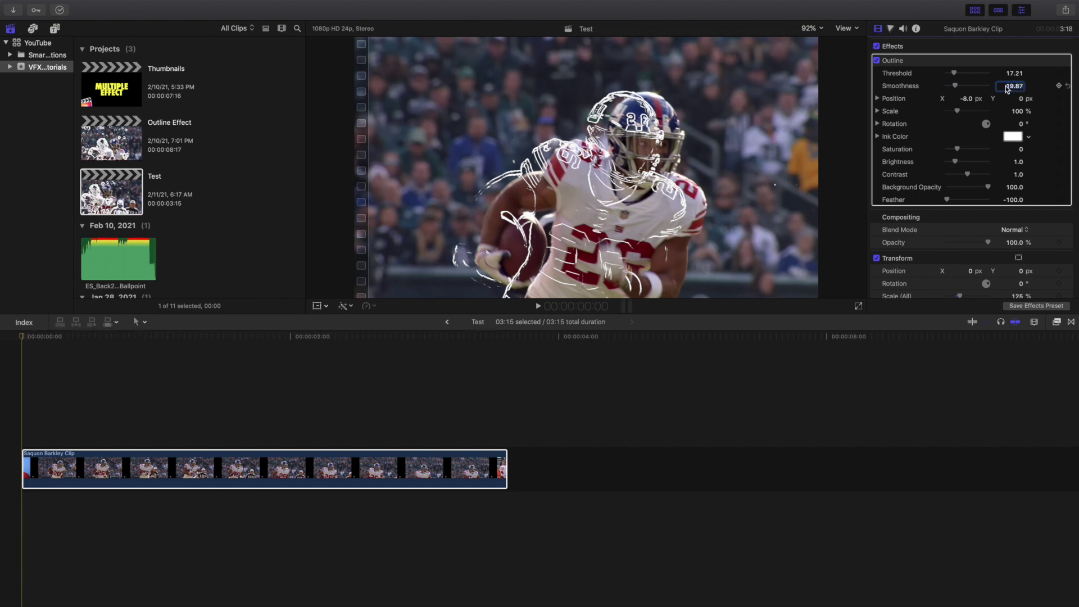
pyautogui.moveTo(955, 73)
pyautogui.mouseDown()
pyautogui.moveTo(1005, 75)
pyautogui.moveTo(935, 74)
pyautogui.mouseUp()
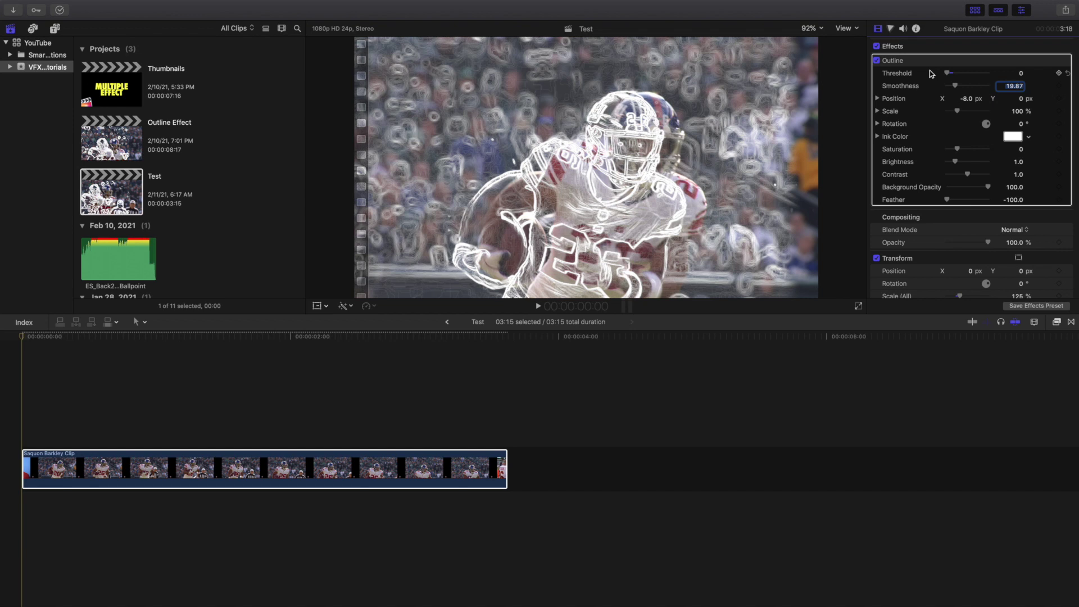
# Try several Outline Threshold values (-5 clamps to 0) and settle on Threshold 5.0.
pyautogui.press('super+z')
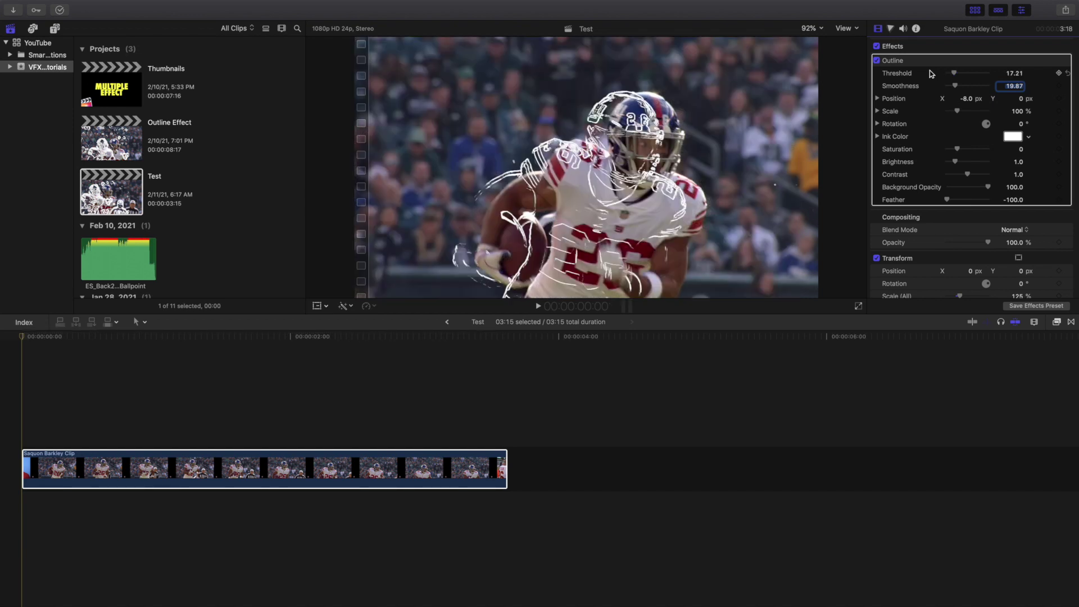
pyautogui.click(1014, 74)
pyautogui.press('BackSpace')
pyautogui.write('-5')
pyautogui.press('Return')
pyautogui.click(1020, 74)
pyautogui.press('BackSpace')
pyautogui.write('-')
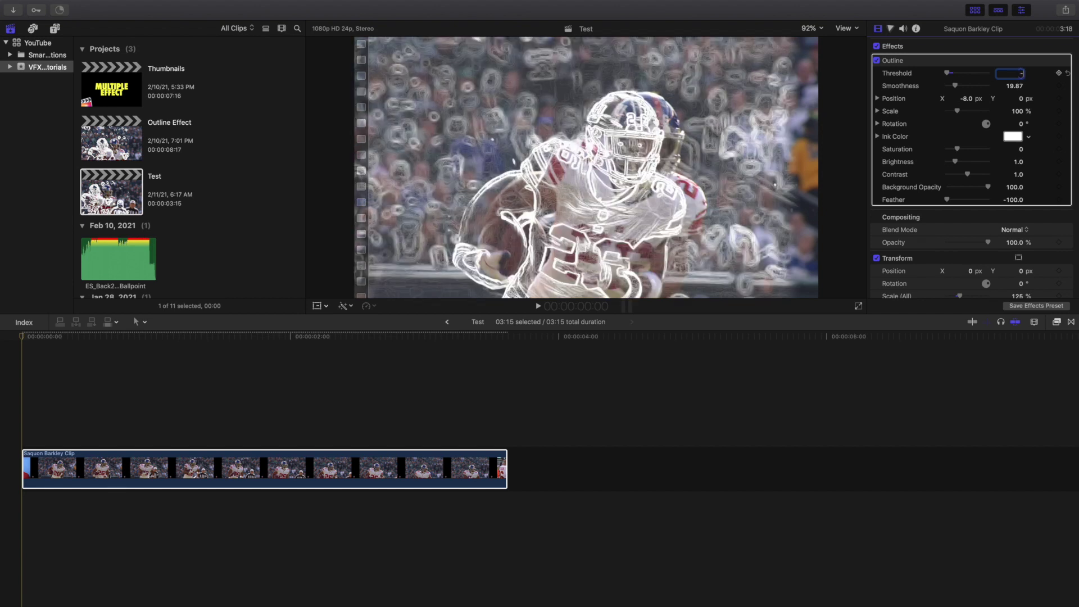
pyautogui.write('5')
pyautogui.press('Return')
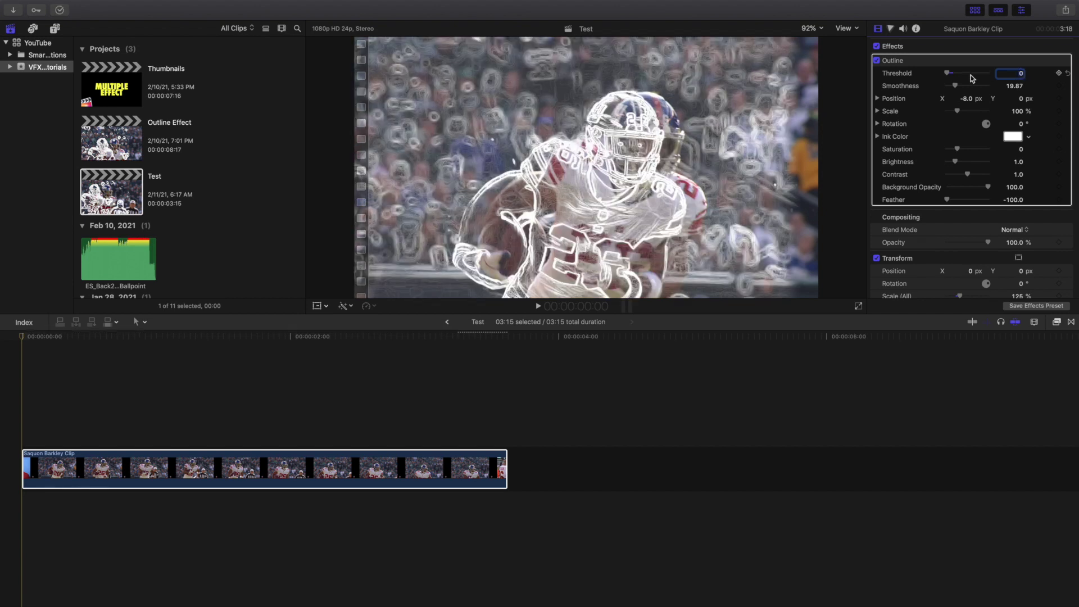
pyautogui.moveTo(947, 73); pyautogui.dragTo(956, 75)
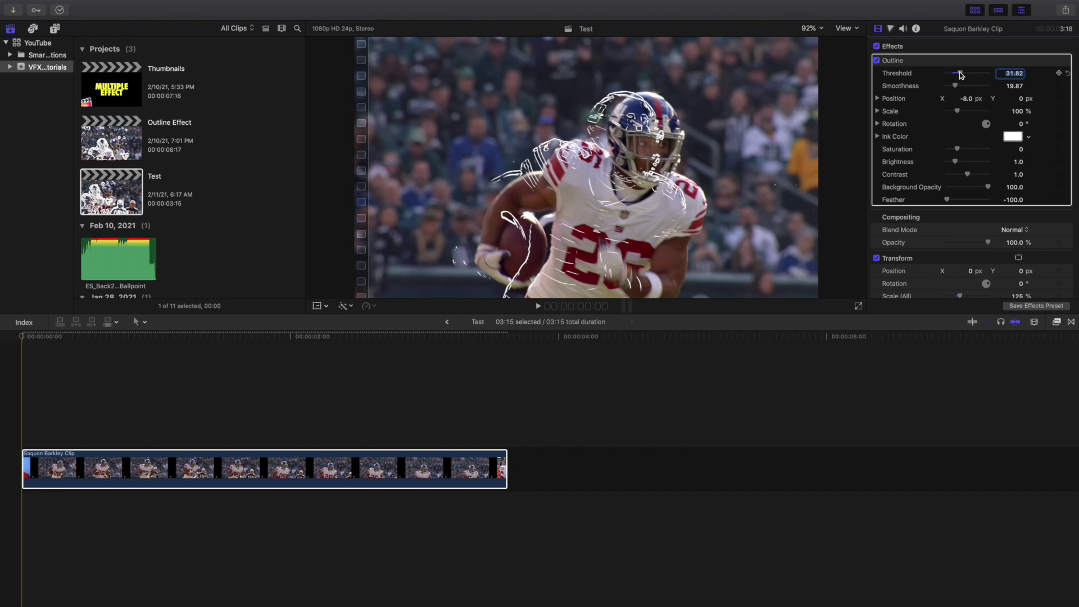
pyautogui.write('0')
pyautogui.press('Return')
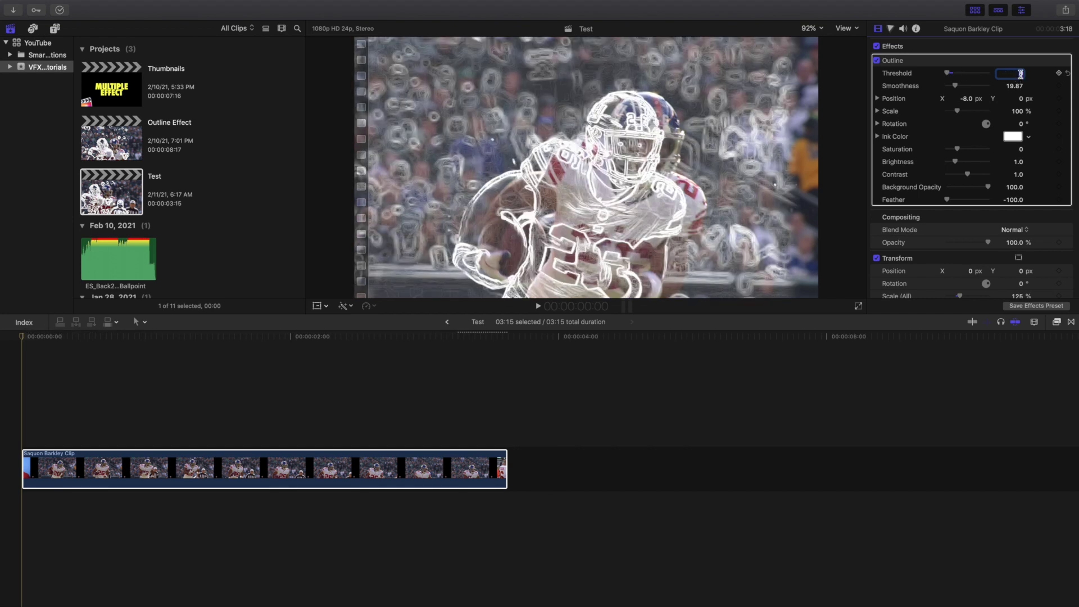
pyautogui.write('5')
pyautogui.press('Return')
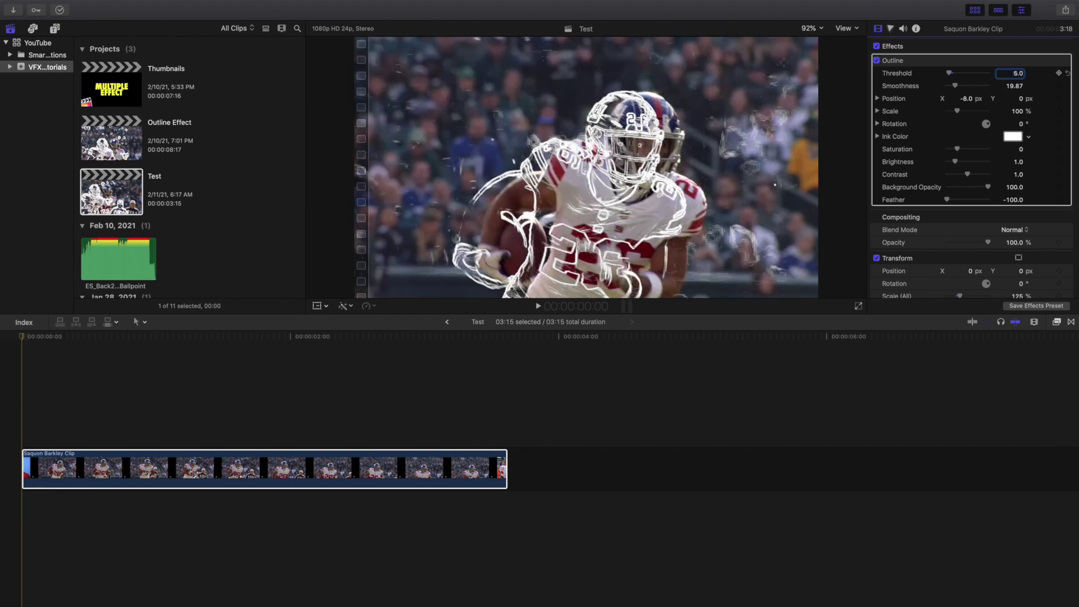
# Set the Outline Smoothness to 0 and select the Test project.
pyautogui.click(1012, 85)
pyautogui.write('0')
pyautogui.press('Return')
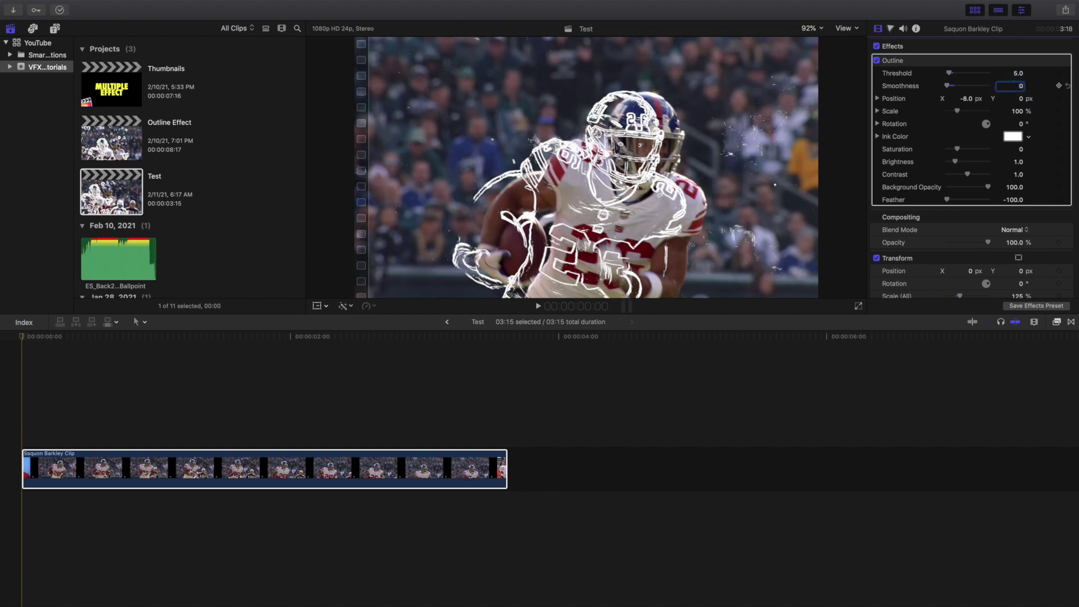
pyautogui.click(113, 202)
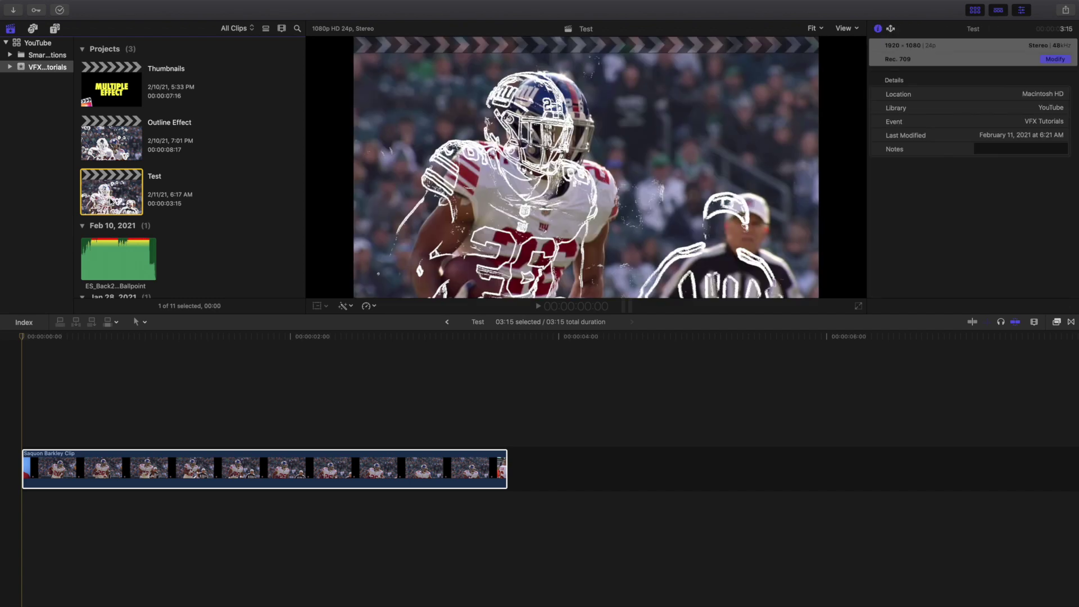
# Delete the Test project, open Outline Effect and play it briefly.
pyautogui.press('super+BackSpace')
pyautogui.doubleClick(119, 156)
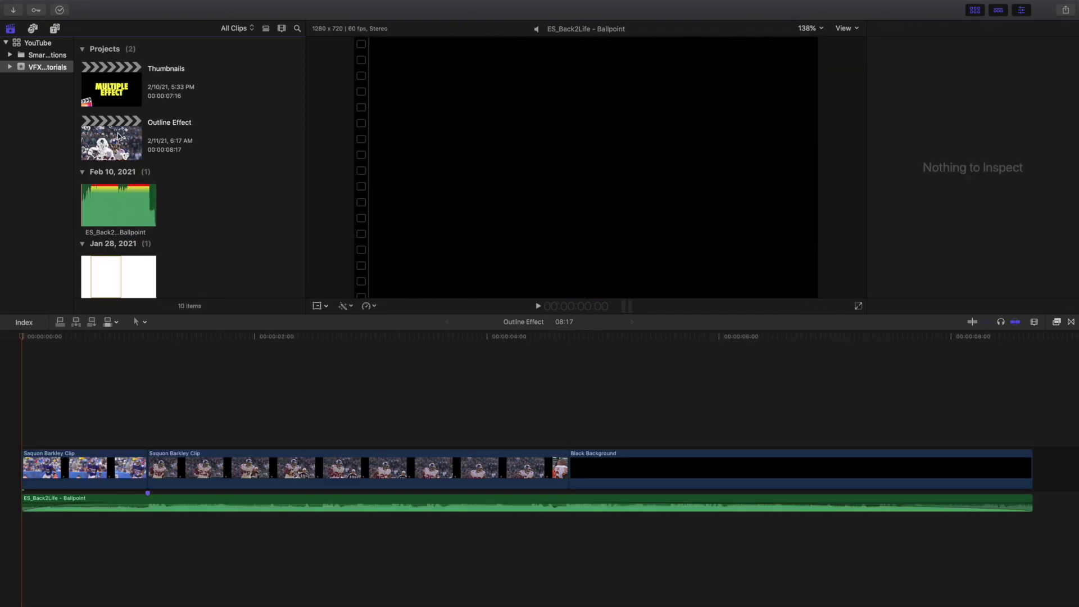
pyautogui.click(18, 395)
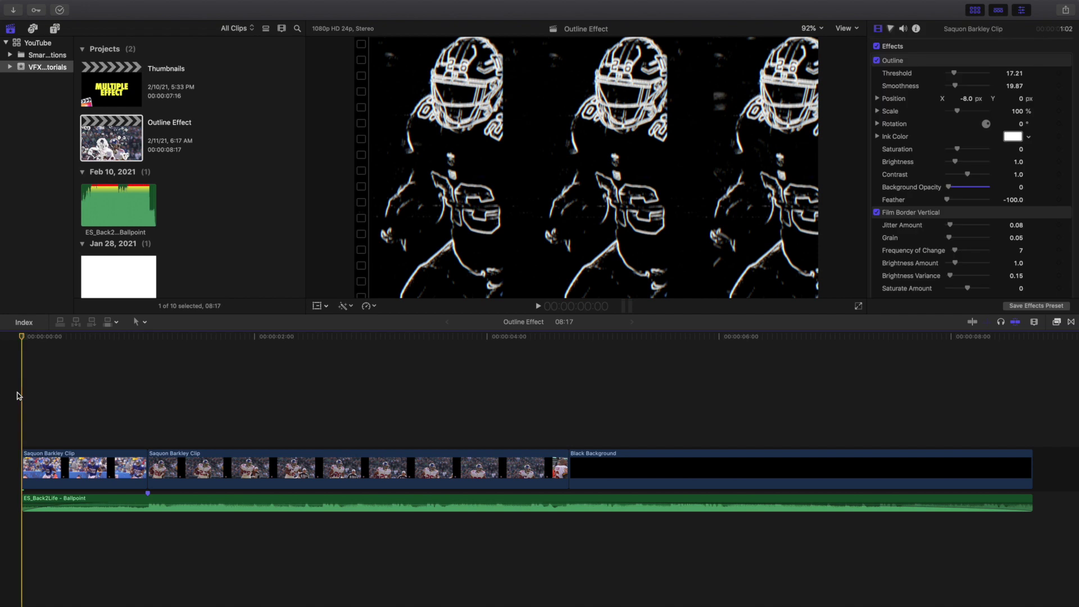
pyautogui.press('space')
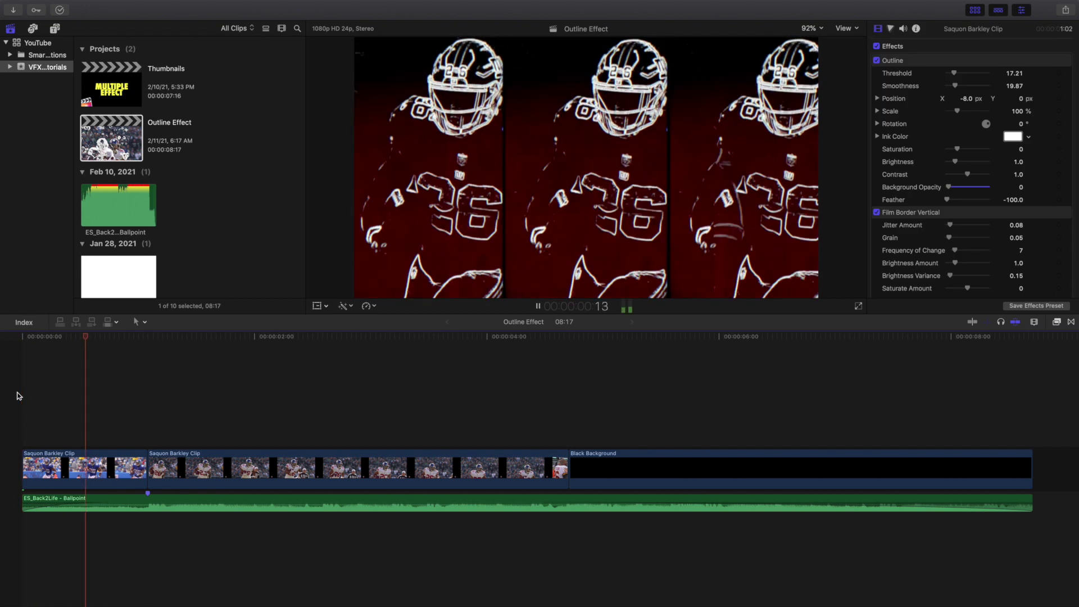
pyautogui.click(18, 395)
# Toggle the first clip's Film Border Vertical effect off and on, leaving it enabled.
pyautogui.click(95, 457)
pyautogui.click(882, 215)
pyautogui.click(877, 213)
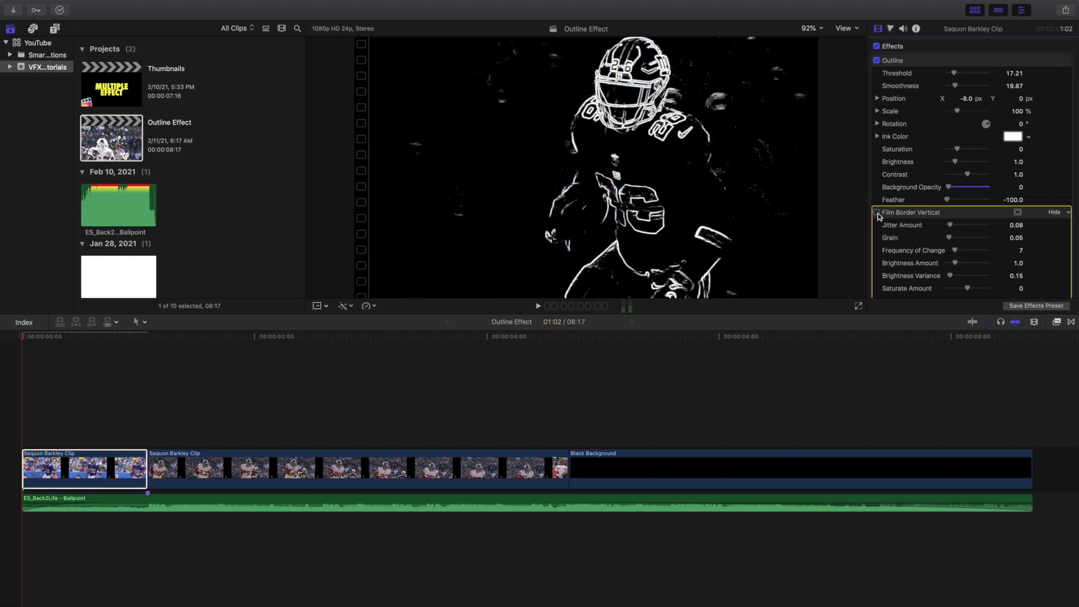
pyautogui.click(877, 213)
pyautogui.click(877, 213)
pyautogui.click(877, 213)
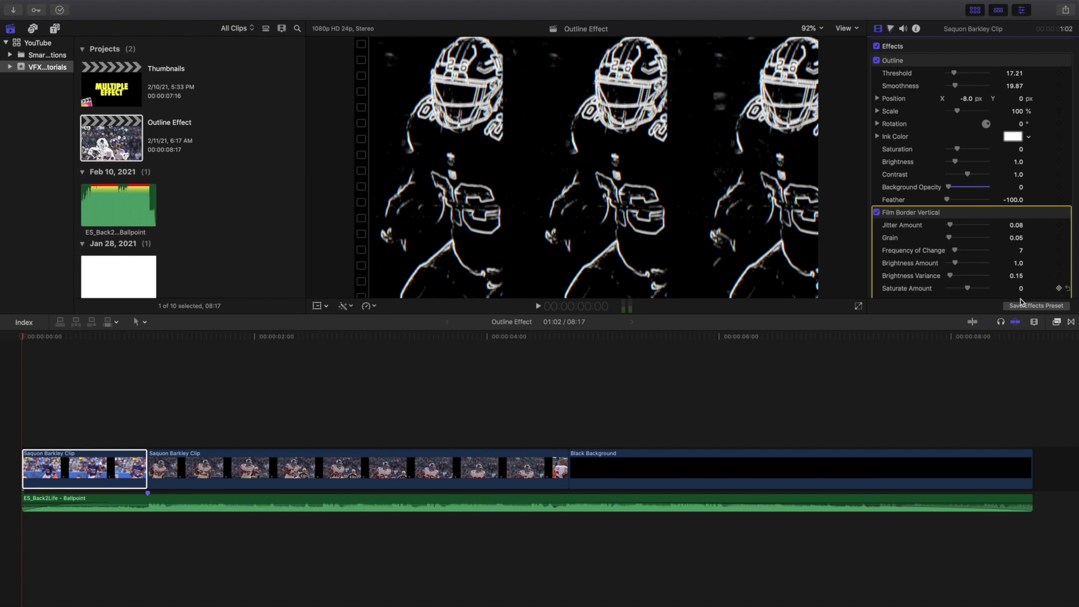
# Open and close the Effects browser, then select the second Saquon Barkley Clip.
pyautogui.click(1056, 322)
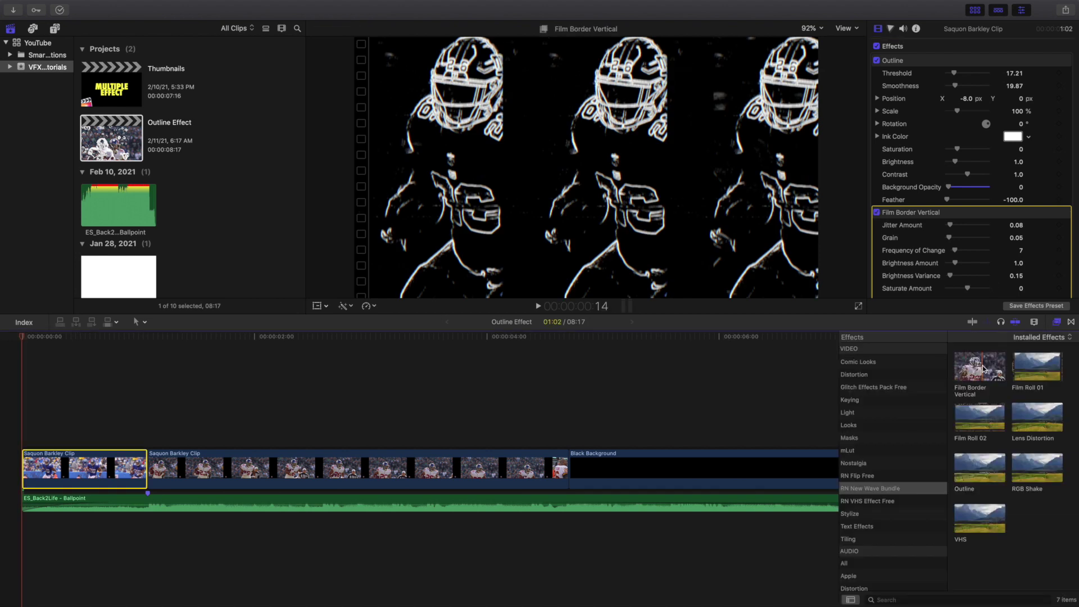
pyautogui.click(1057, 322)
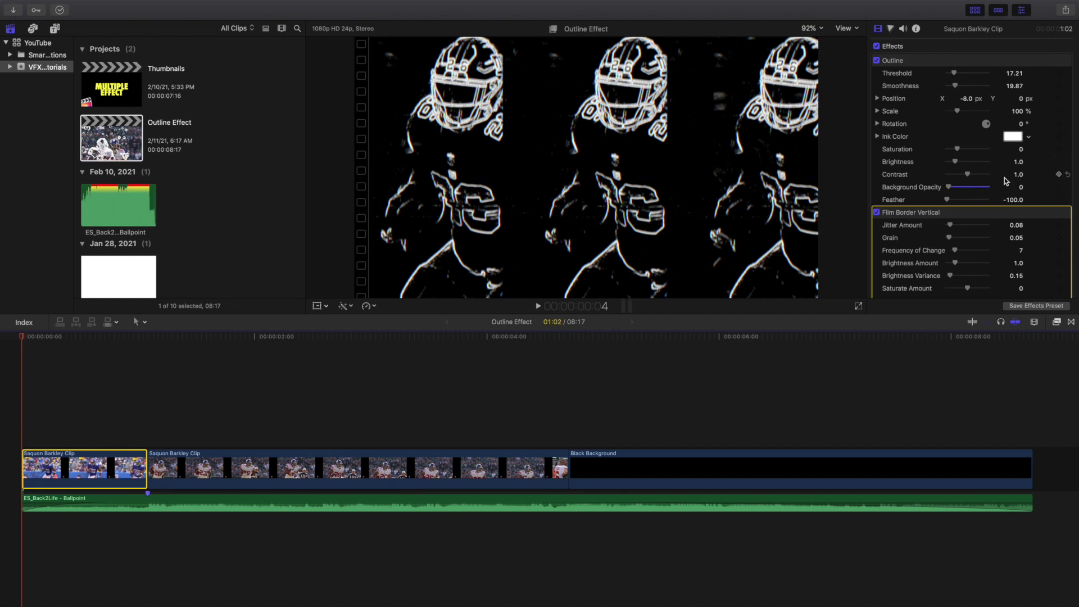
pyautogui.click(149, 432)
pyautogui.click(197, 457)
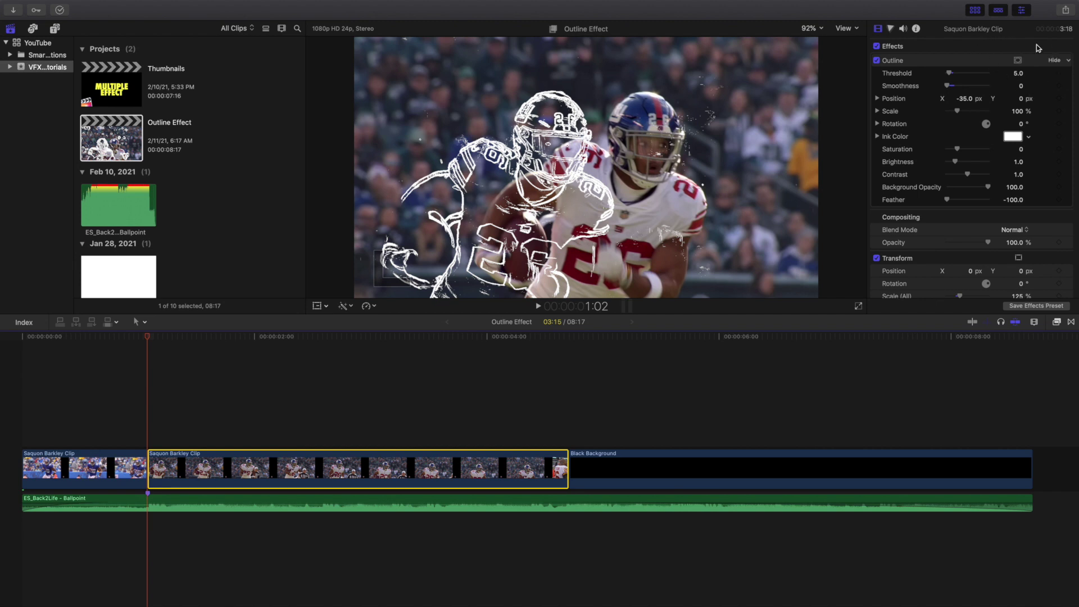
# Deselect the clips and play back the Outline Effect project.
pyautogui.click(22, 398)
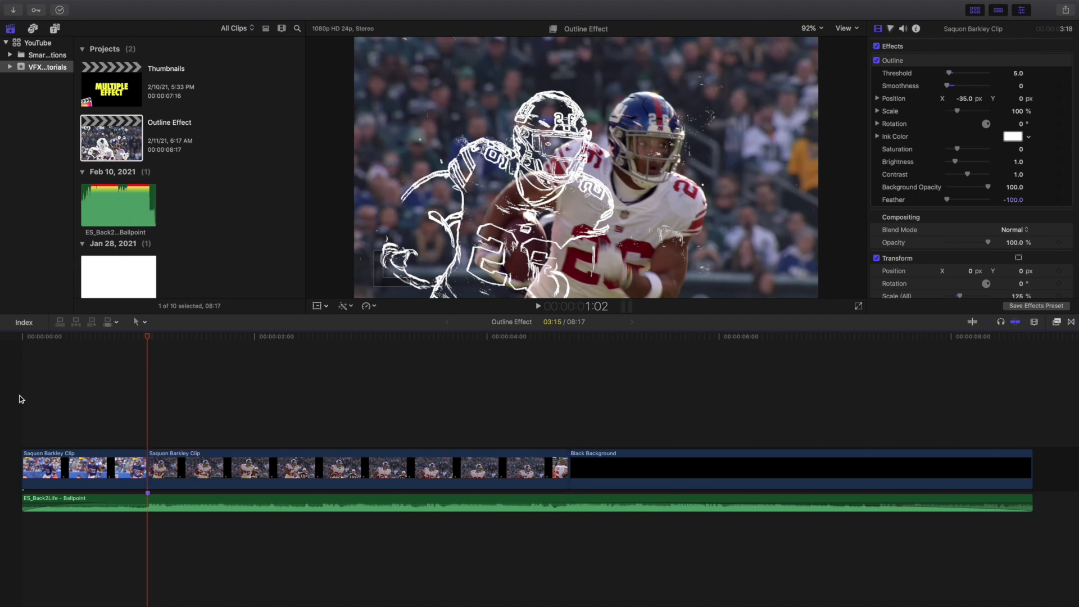
pyautogui.click(68, 461)
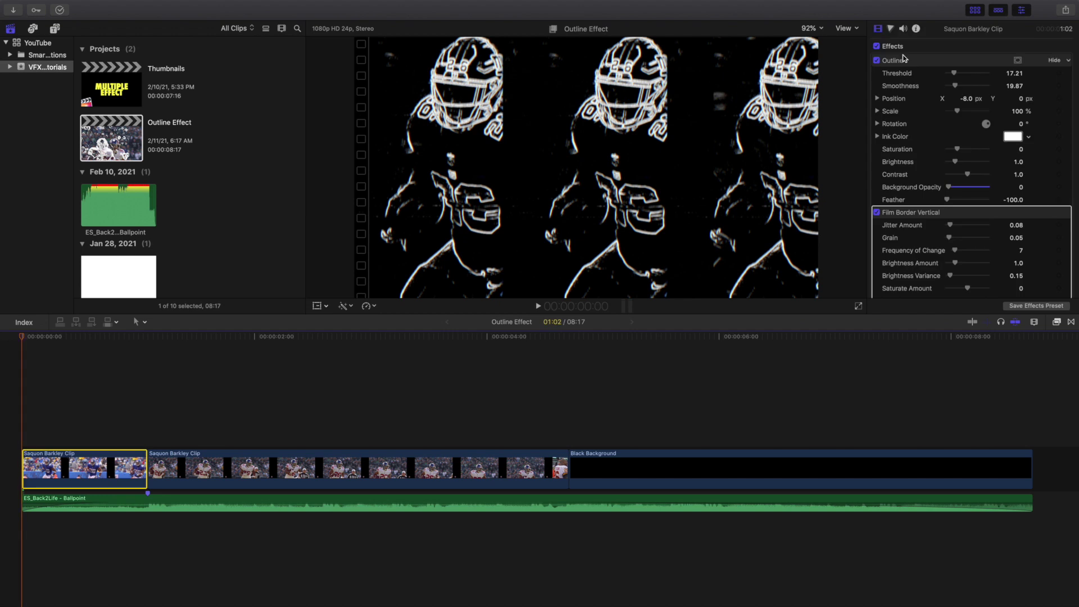
pyautogui.click(24, 389)
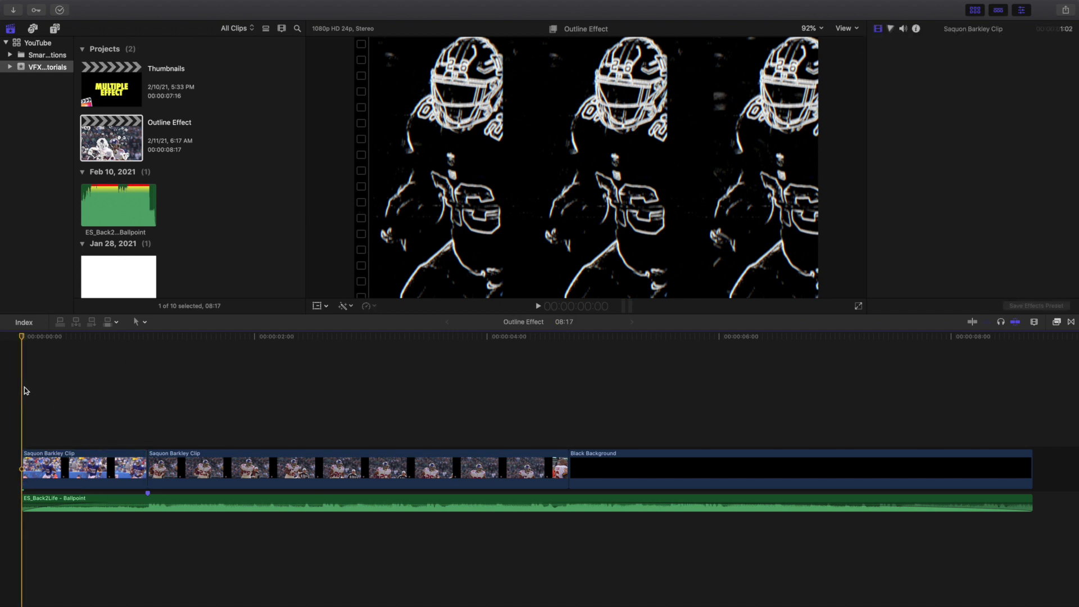
pyautogui.press('space')
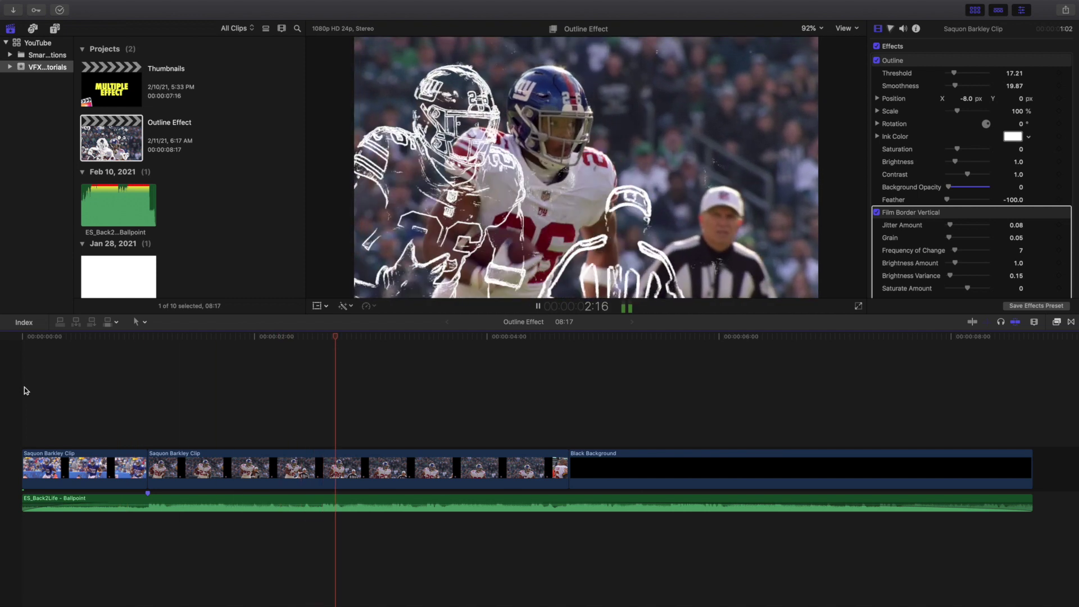
pyautogui.press('space')
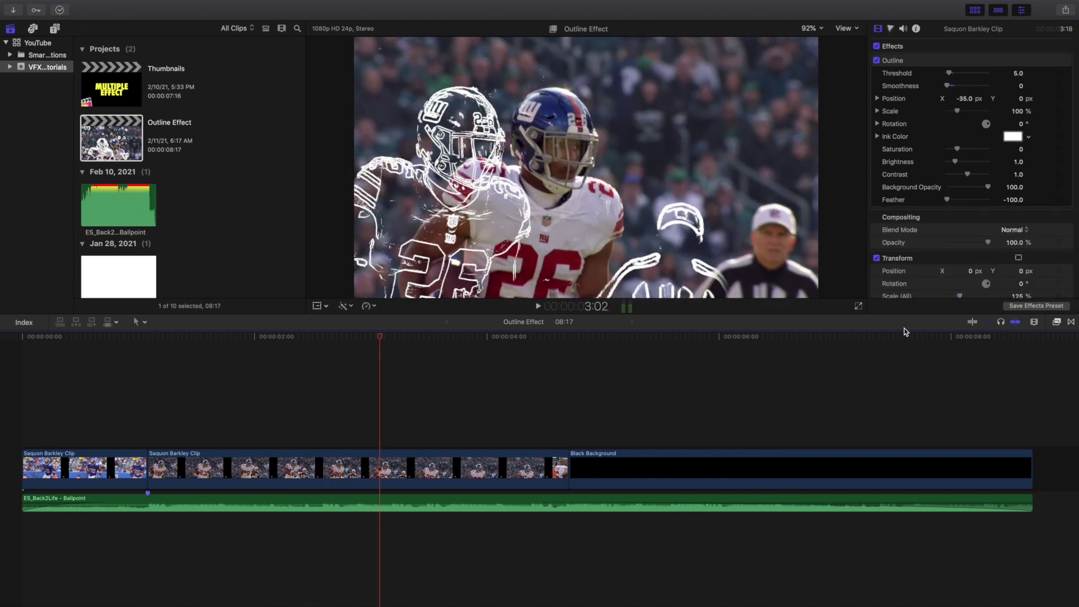
# Open, close and reopen the installed effects browser.
pyautogui.click(1057, 322)
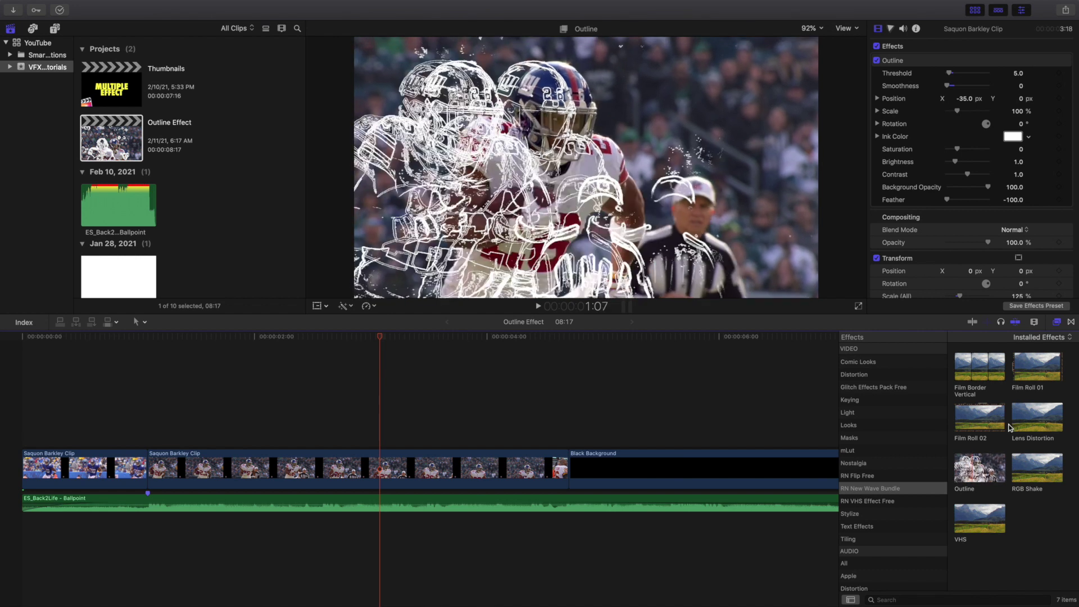
pyautogui.click(1056, 322)
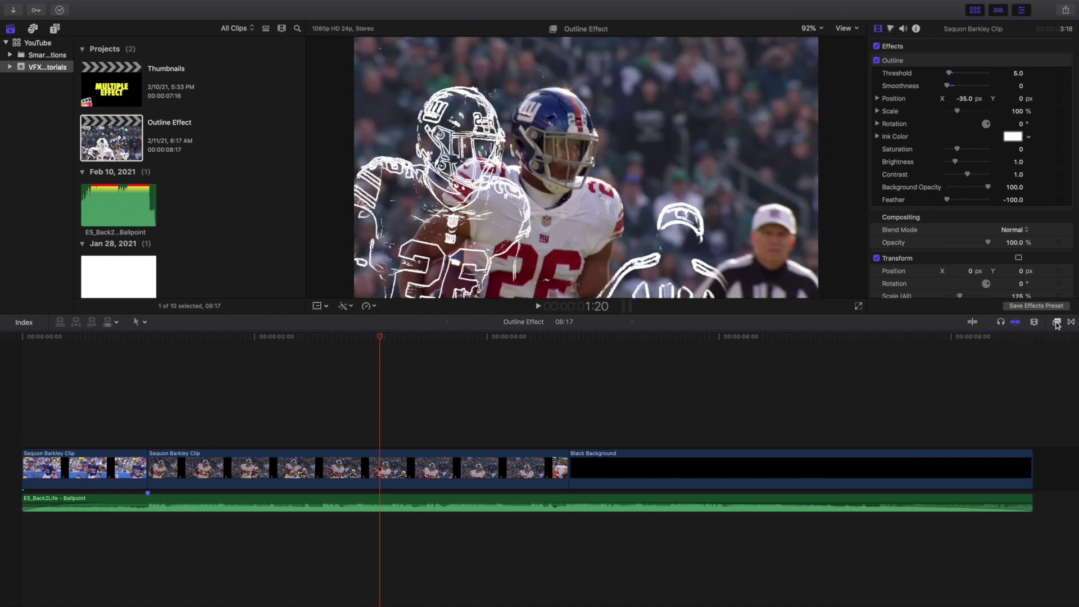
pyautogui.click(1056, 323)
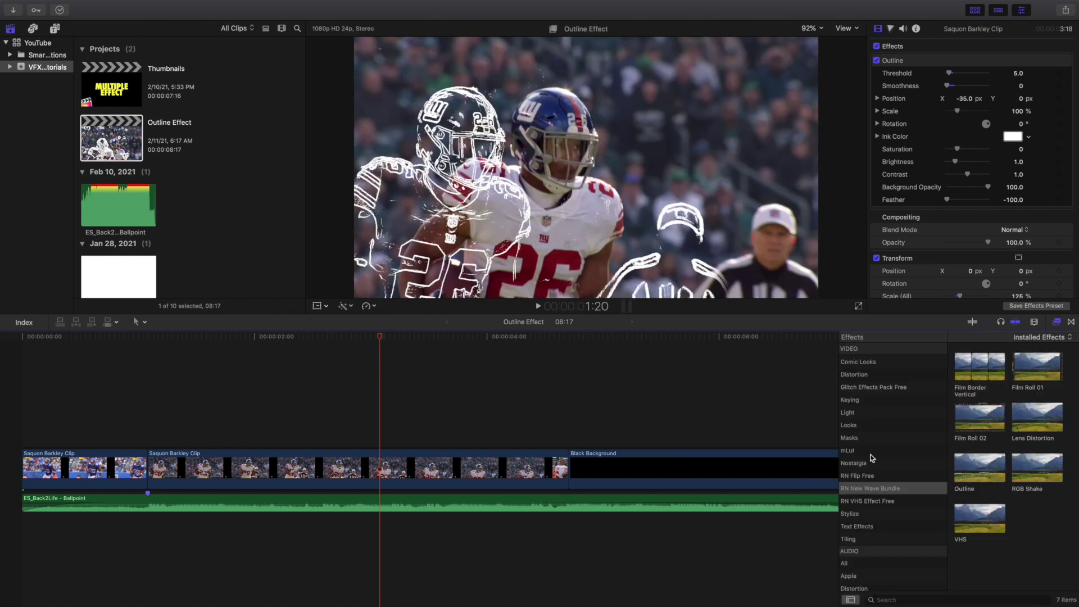